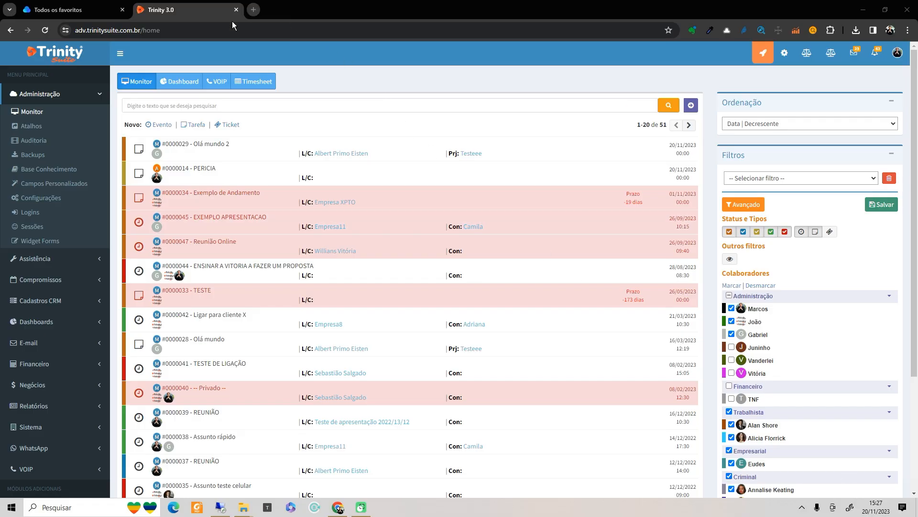
- Collapse Administração in the sidebar and expand the Financeiro section
left_click(98, 101)
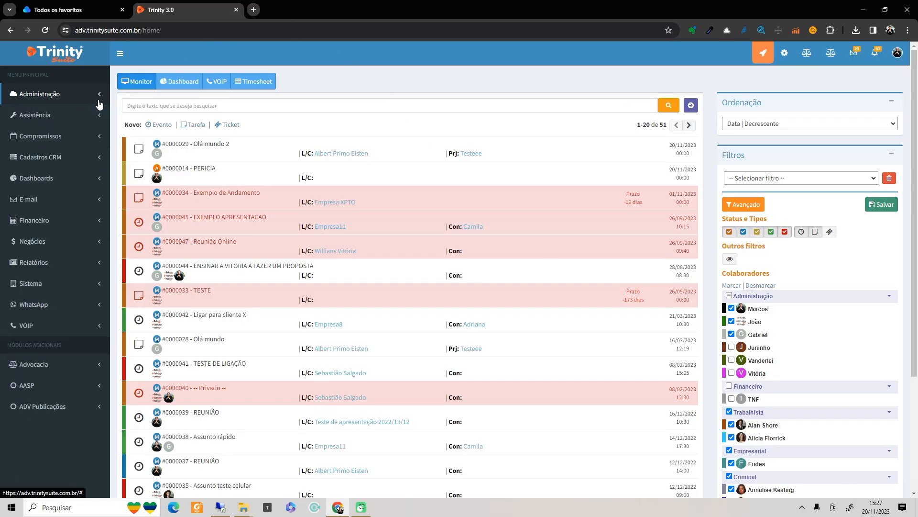
left_click(72, 221)
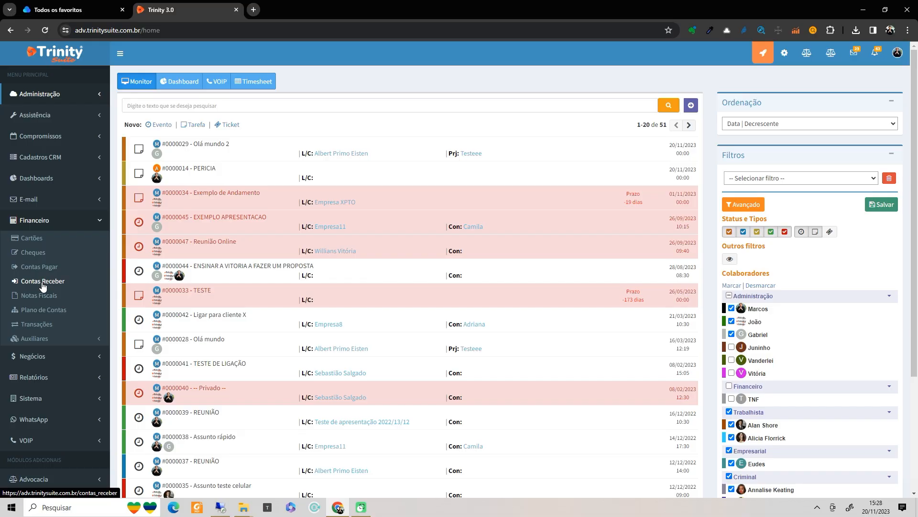
- Launch Paint from the Windows search Recent list
left_click(113, 513)
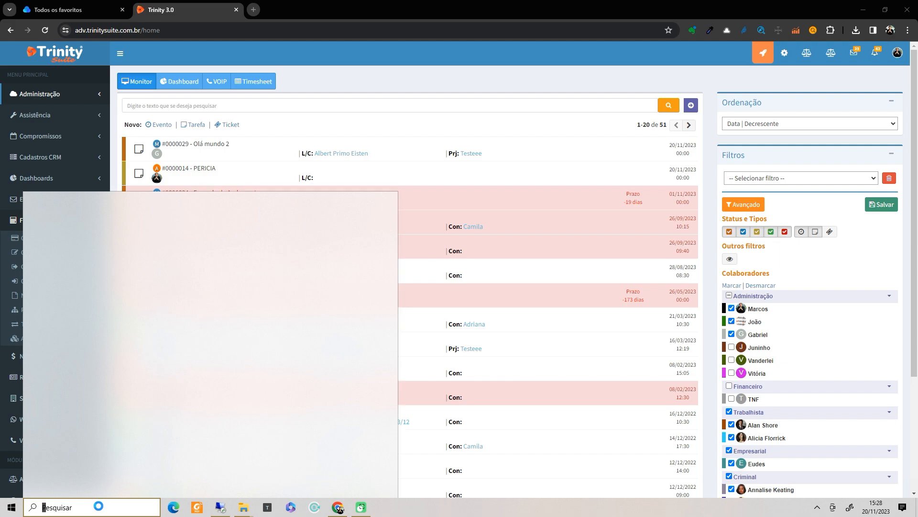
type("M")
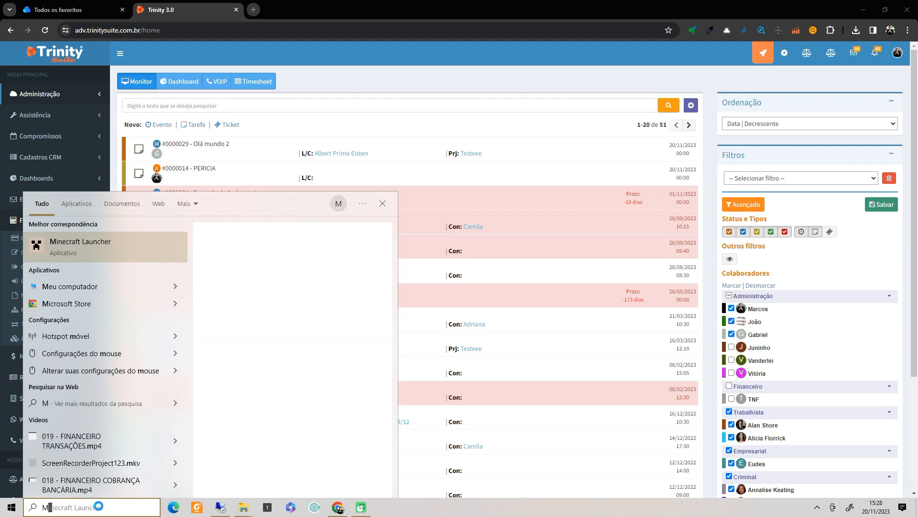
key("BackSpace")
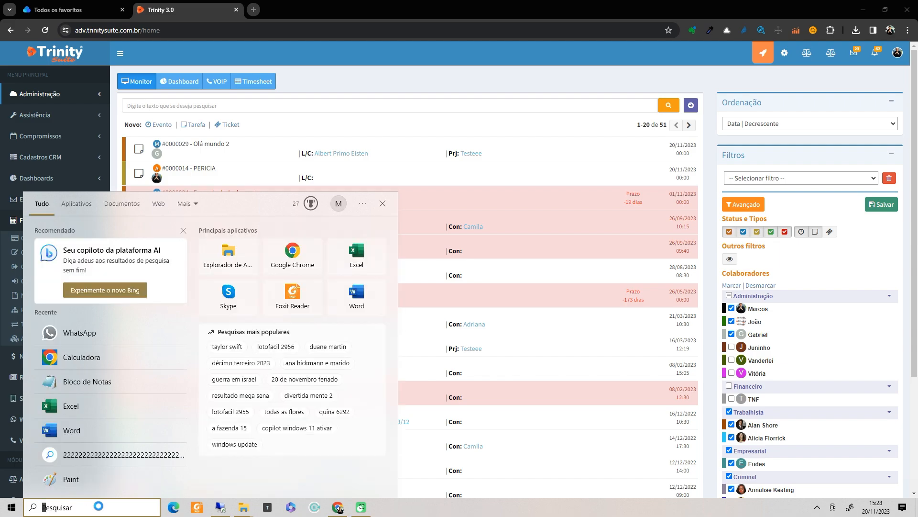
left_click(68, 480)
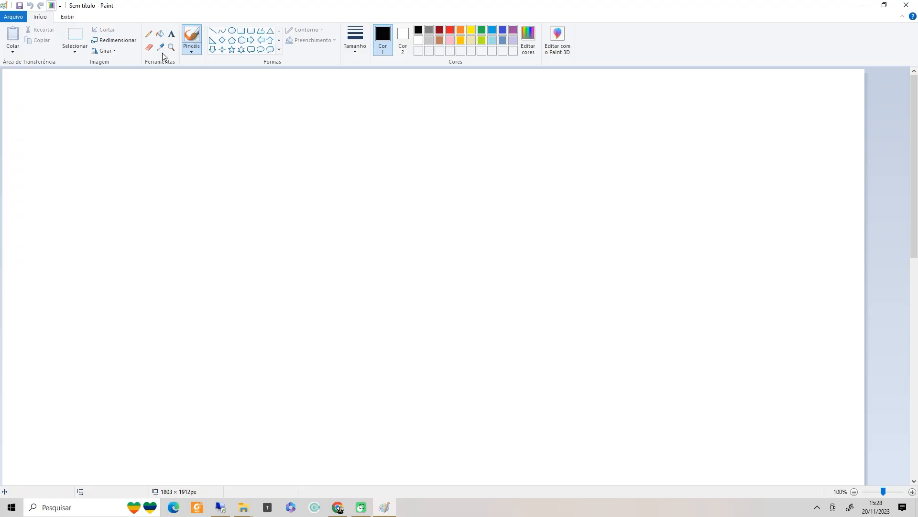
- Write the note '10 MIL', '- ESCRITÓRIO %', '- CLIENTE %', '- PARCEIROS %' on the canvas
left_click(171, 33)
left_click(103, 119)
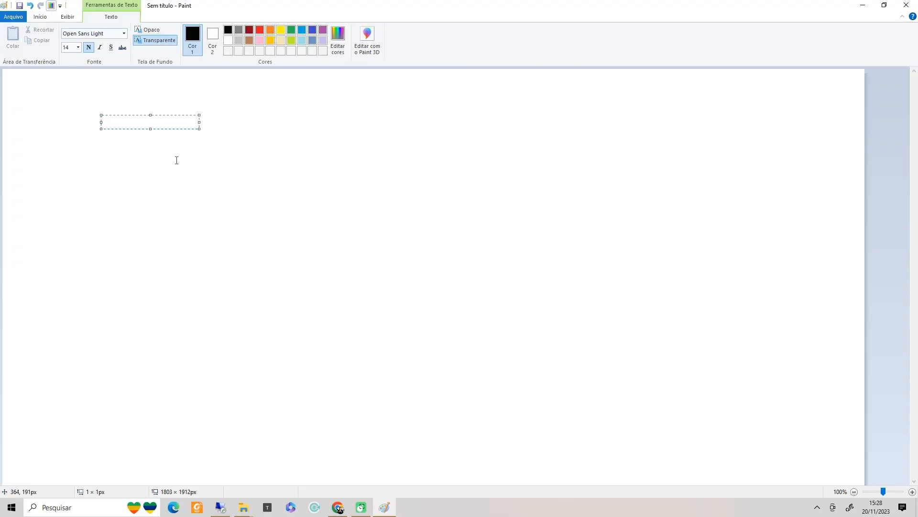
type("10 MIL")
key("Return")
type("- ESCR")
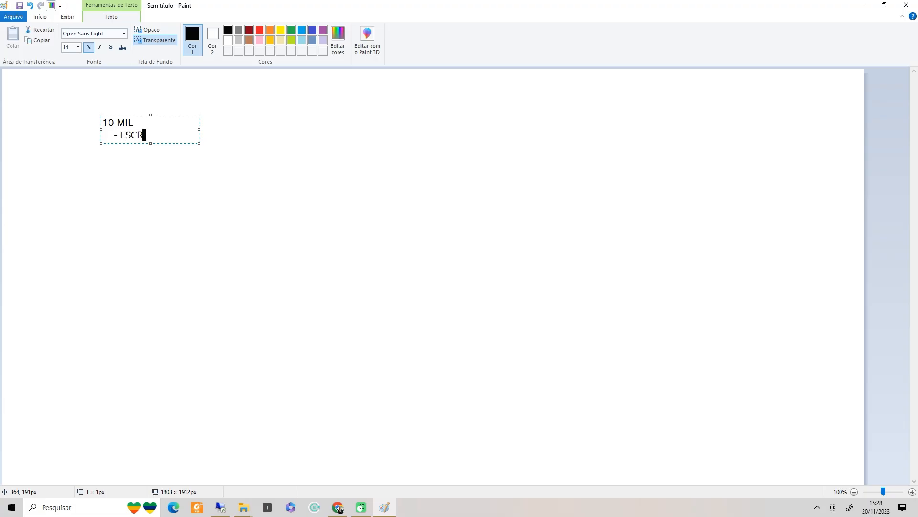
type("ITÓRIO %")
key("Return")
type("- CLIENTE %")
key("Return")
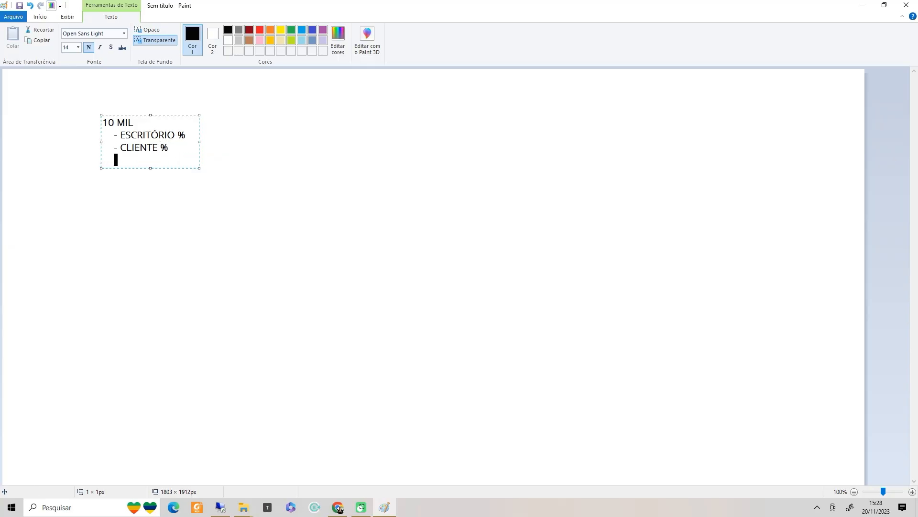
type("- PARCEIROS %")
left_click(195, 209)
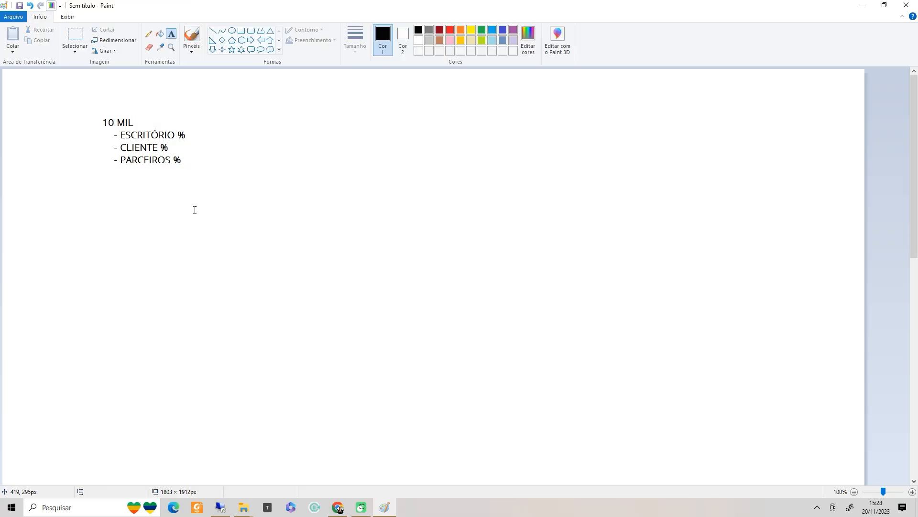
- Discard the extra empty text boxes and minimize Paint
left_click(101, 116)
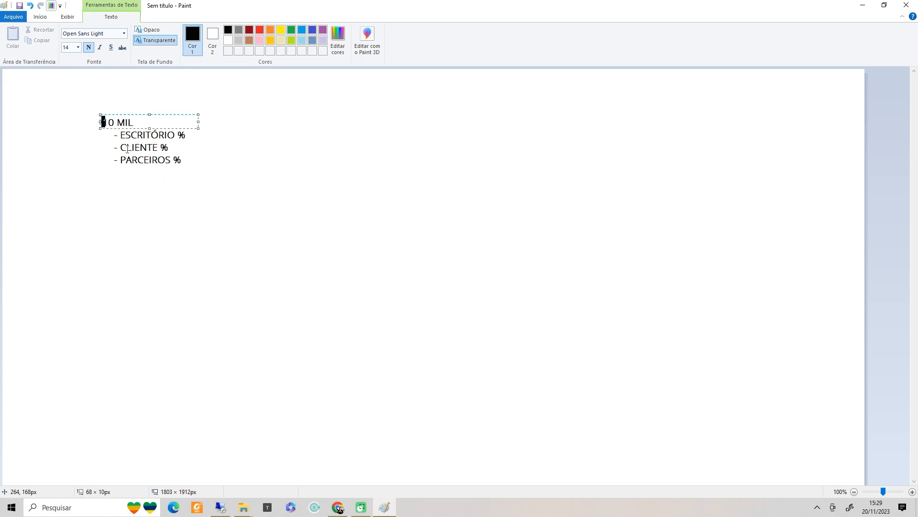
left_click_drag(120, 148, 155, 148)
left_click(158, 170)
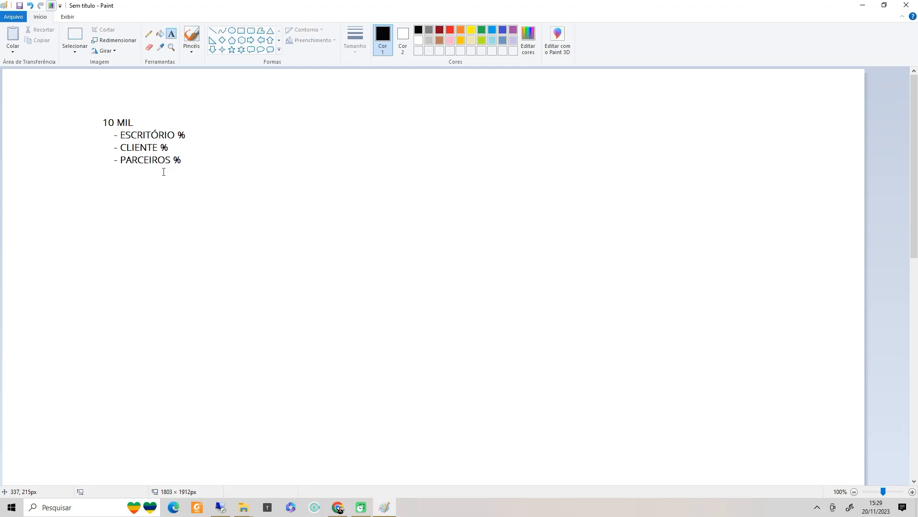
left_click(863, 6)
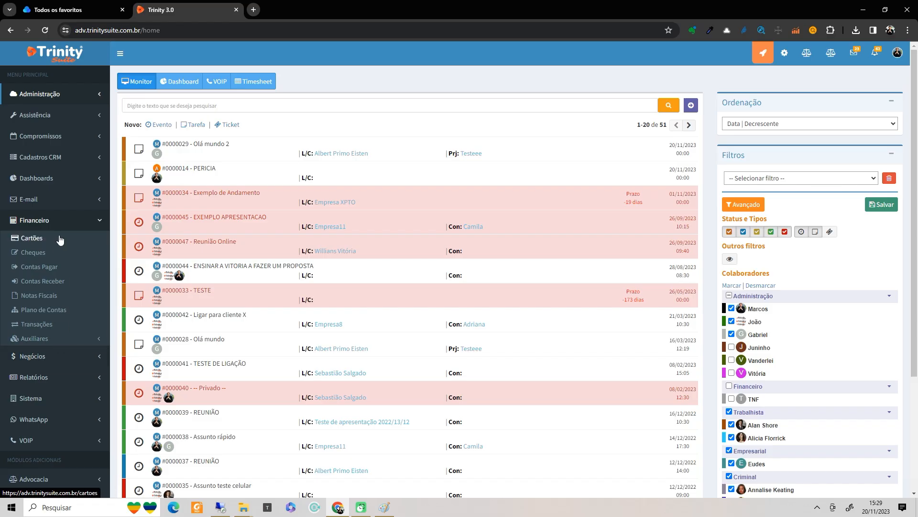
- Open Plano de Contas and view the Honorários account under RECEITAS > RECEITA OPERACIONAL
left_click(40, 314)
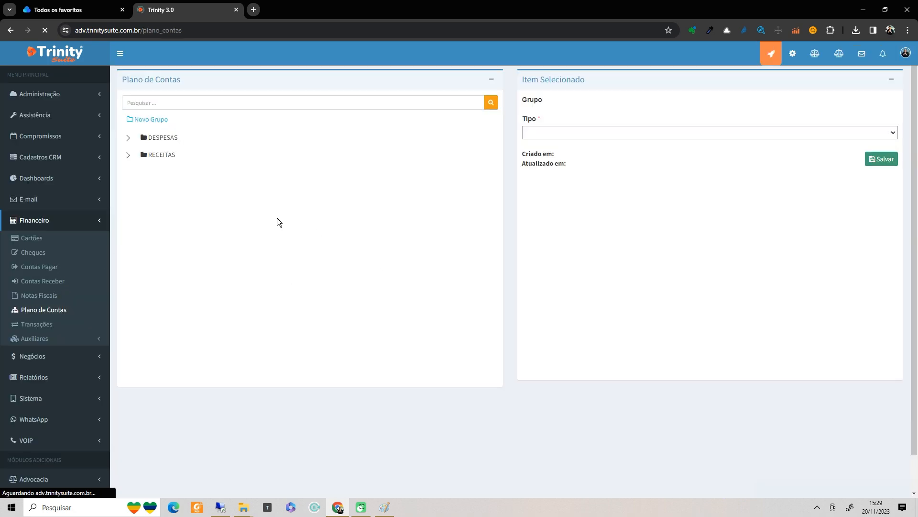
left_click(127, 155)
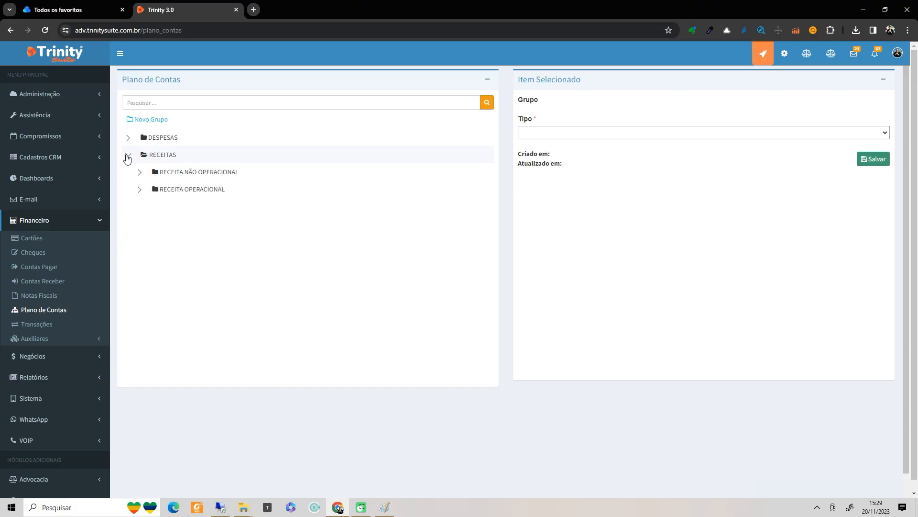
left_click(137, 190)
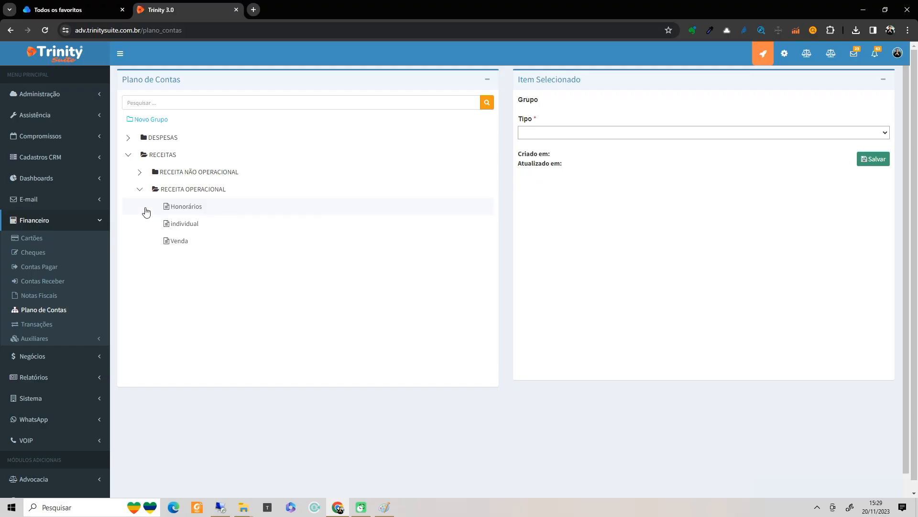
left_click(186, 207)
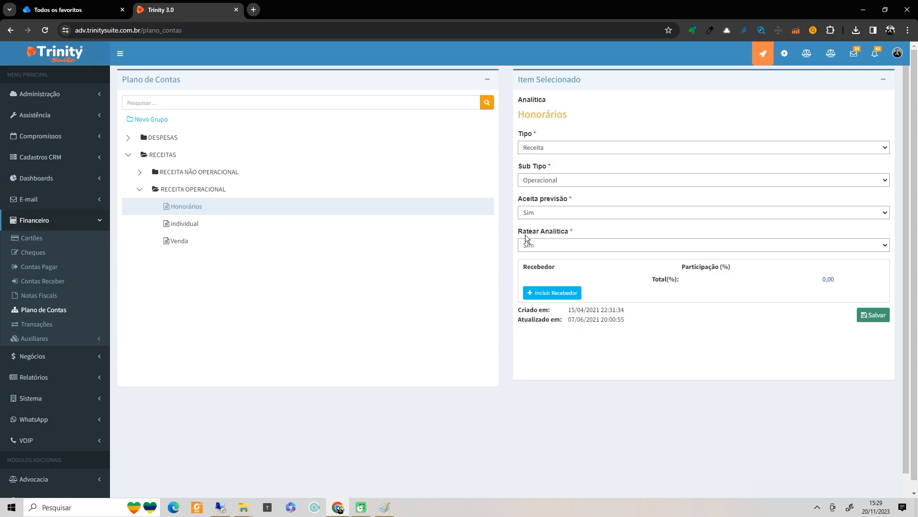
left_click(570, 244)
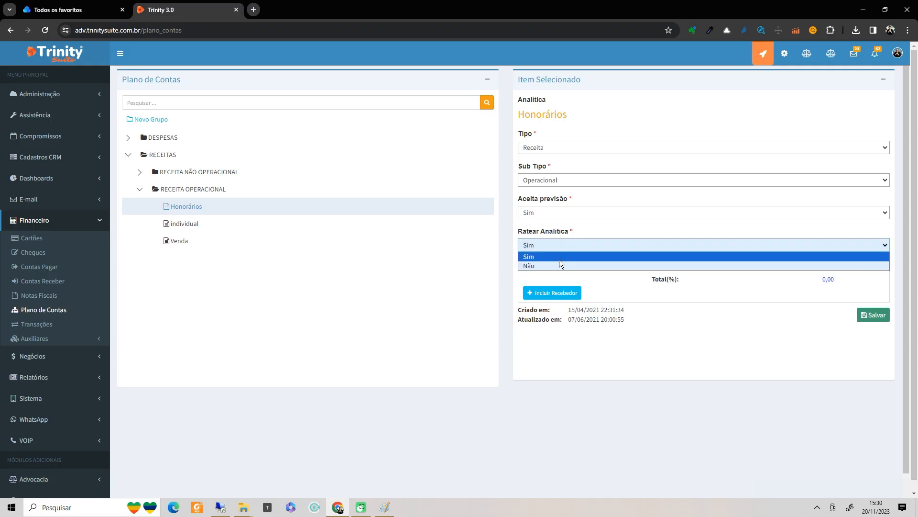
left_click(553, 266)
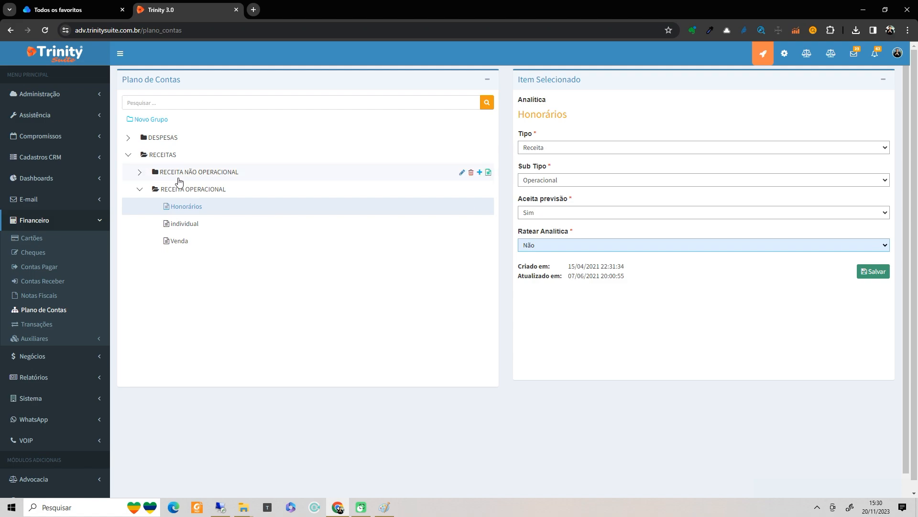
mouse_move(472, 169)
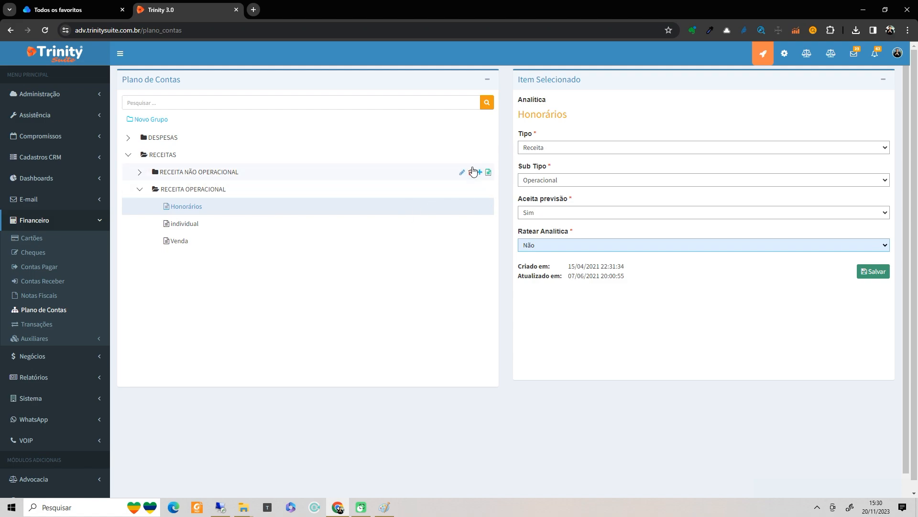
left_click(543, 245)
left_click(545, 255)
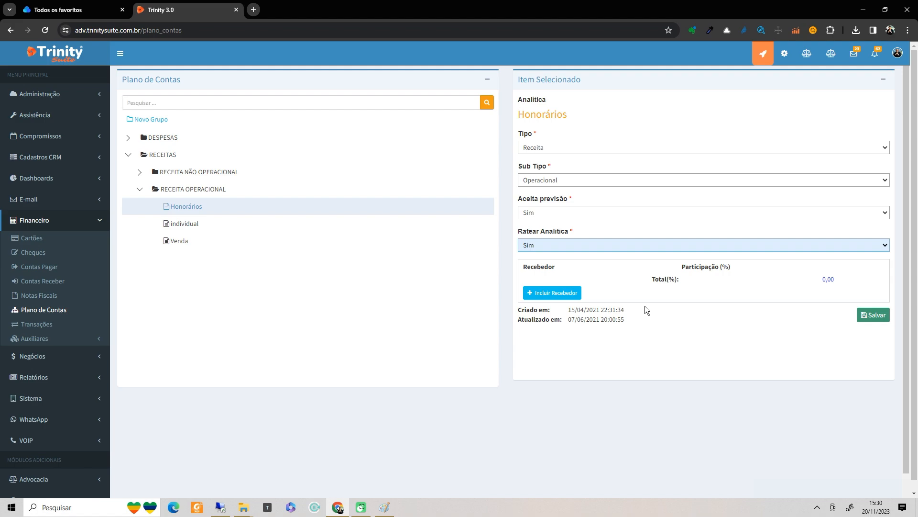
left_click(873, 317)
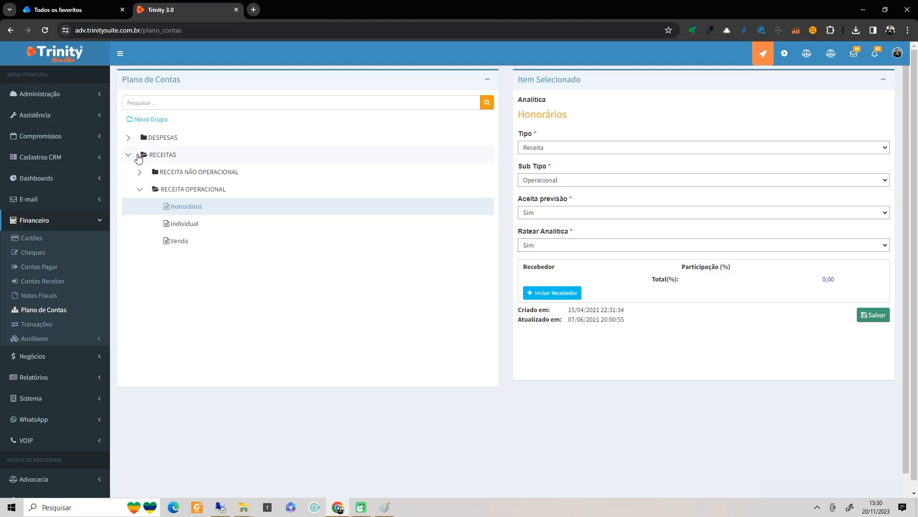
- Expand DESPESAS and view the DESPESAS VARIÁVEIS group with its IMPOSTOS and MARKETING subgroups
left_click(129, 138)
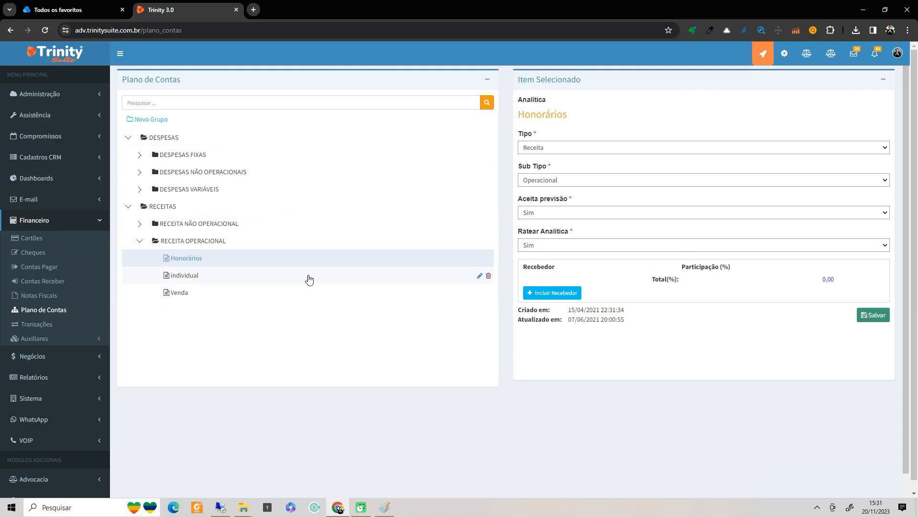
left_click(139, 190)
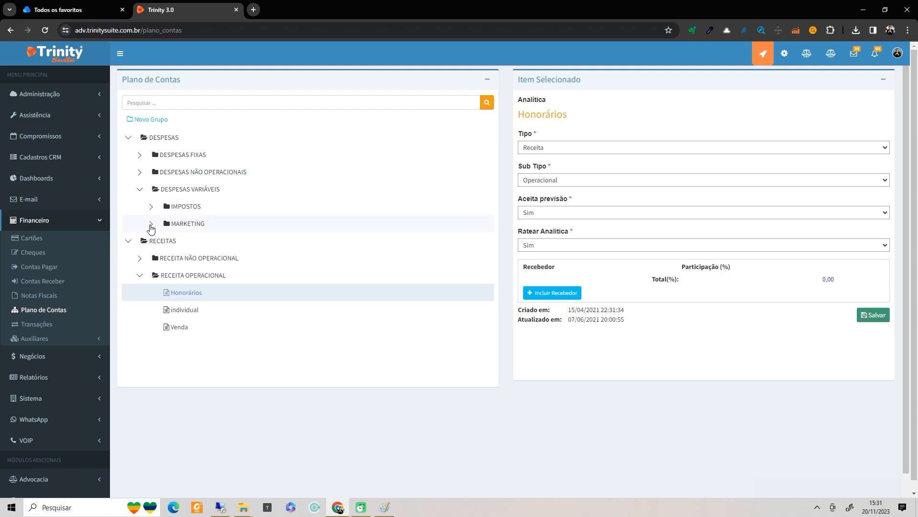
left_click(151, 224)
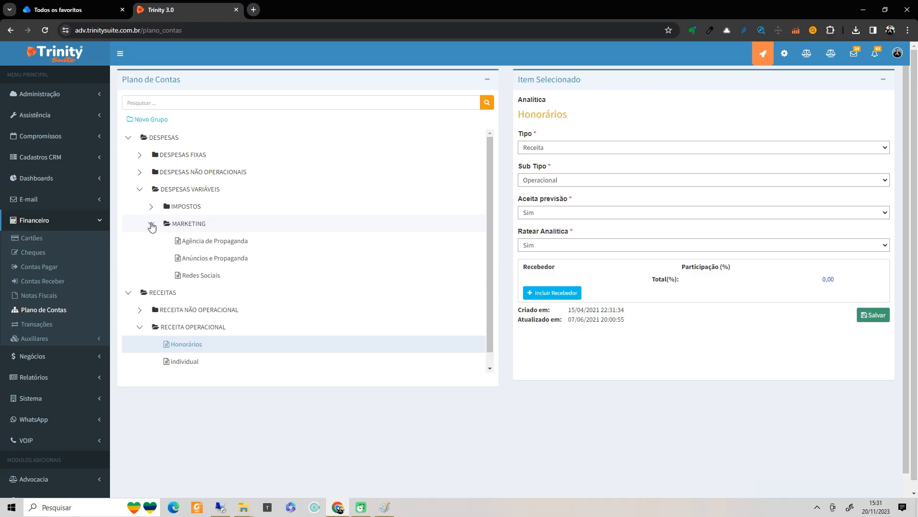
left_click(151, 226)
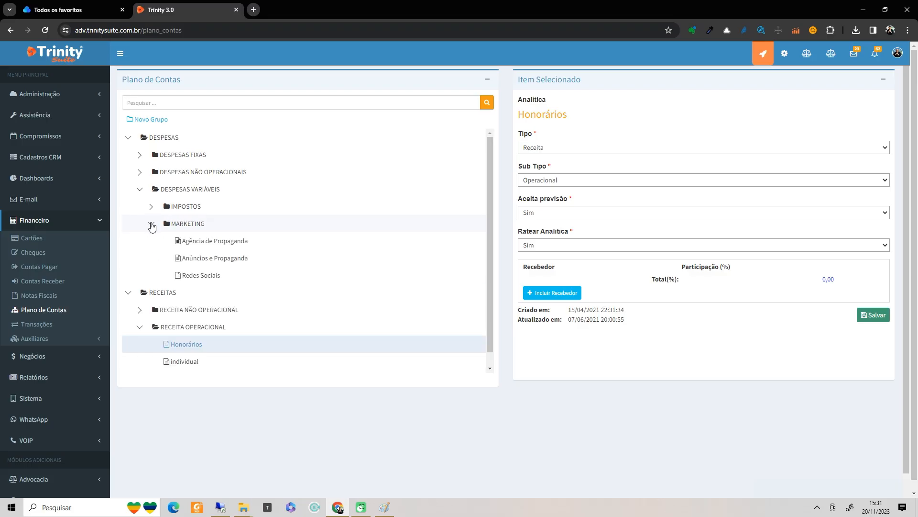
left_click(176, 194)
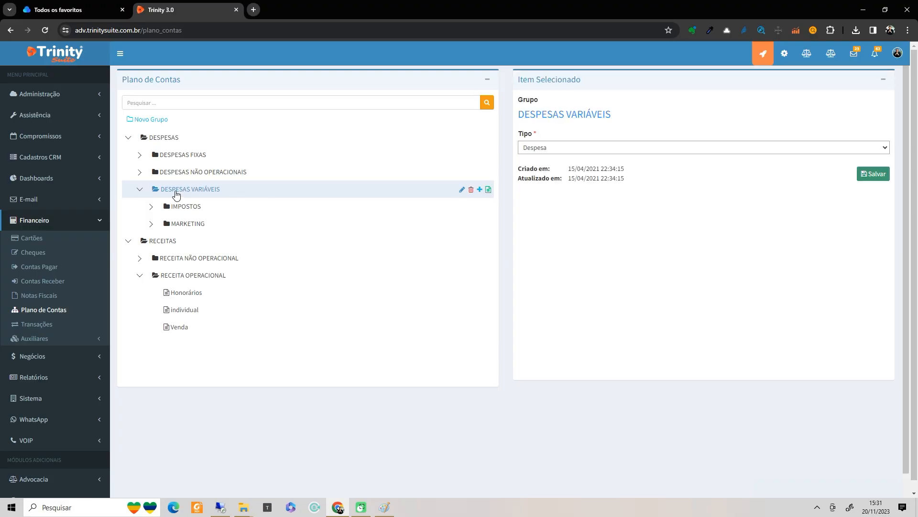
- Create an OPERACIONAL VARIAVEL subgroup under DESPESAS VARIÁVEIS
left_click(479, 190)
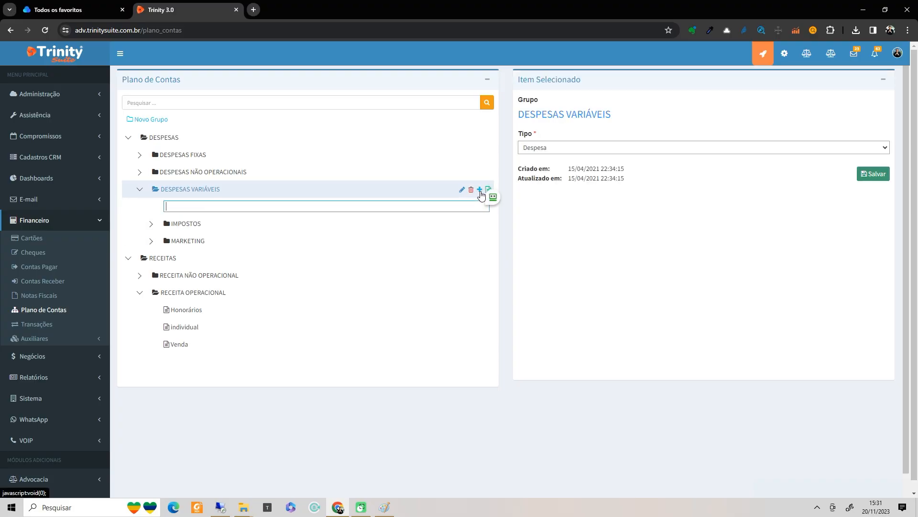
type("OPERACIONAL VARIAVEL")
key("Return")
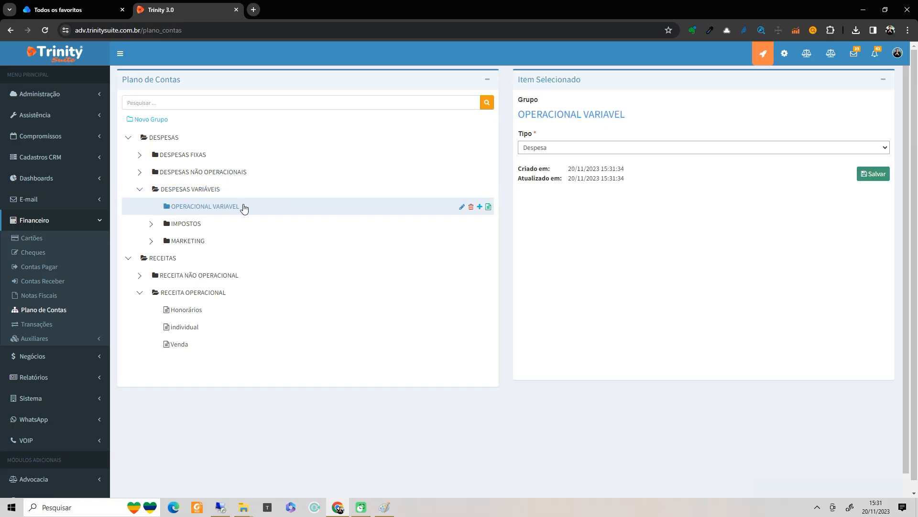
- Add a 'Comissão de Honorário' account under OPERACIONAL VARIAVEL
left_click(486, 209)
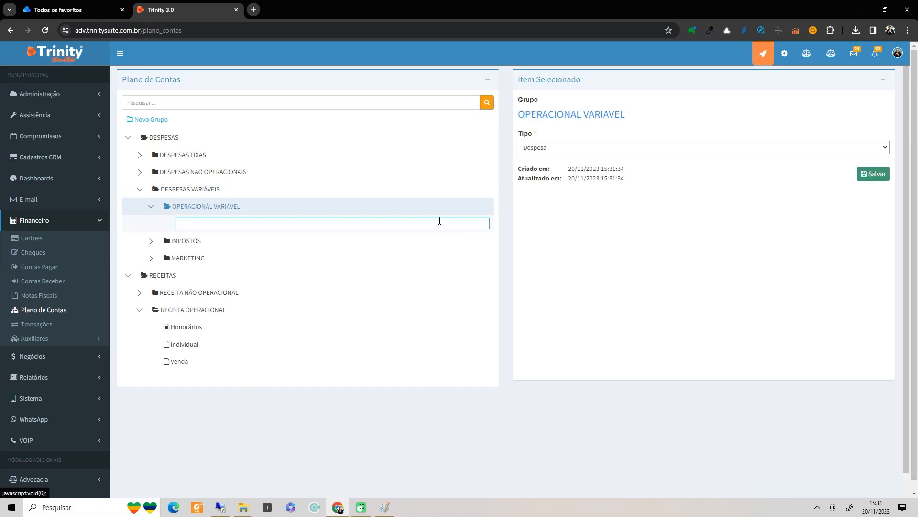
type("cUS")
key("BackSpace")
key("BackSpace")
key("BackSpace")
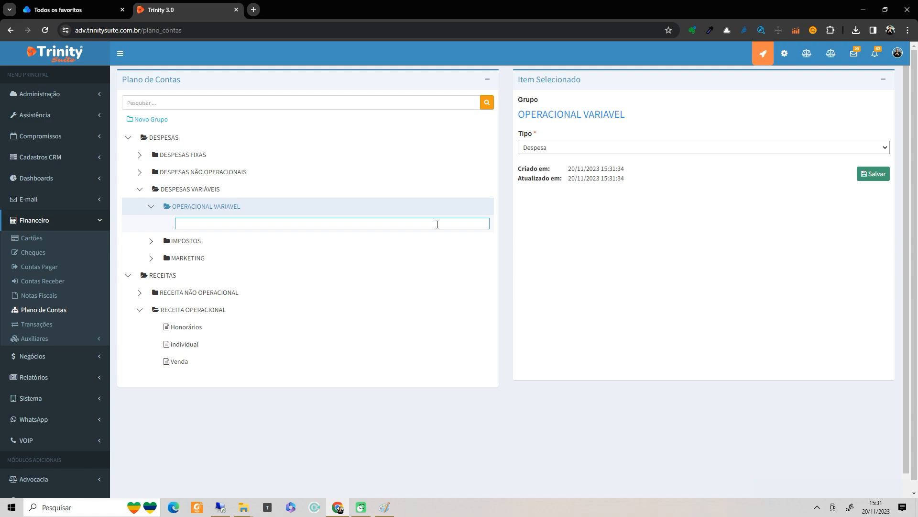
type("Comissão de Horo")
key("BackSpace")
type("norário")
key("Return")
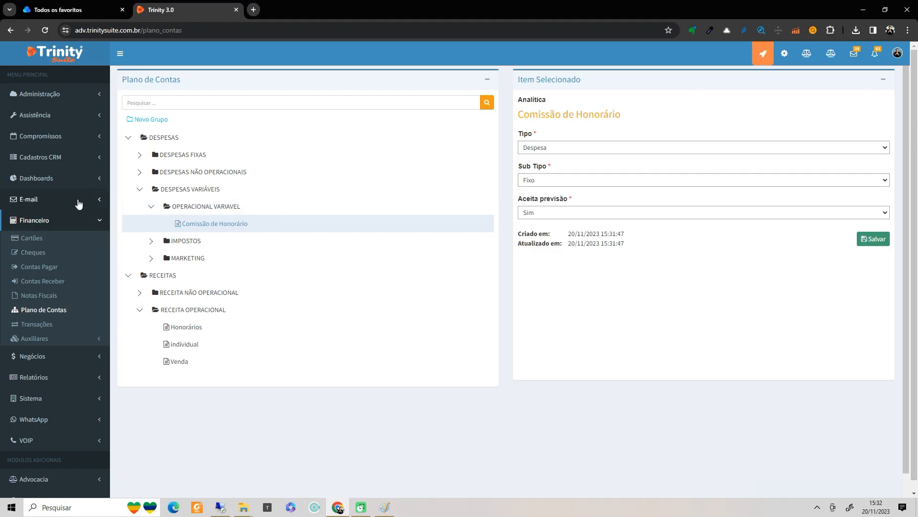
- Search CRM Contas for 'kubo' and open the Kubo Produtividade Ltda record
left_click(57, 162)
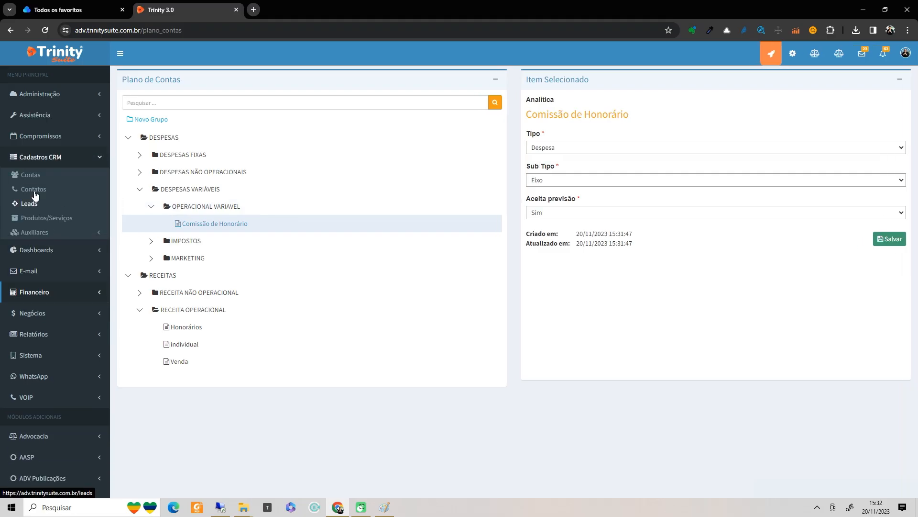
left_click(31, 175)
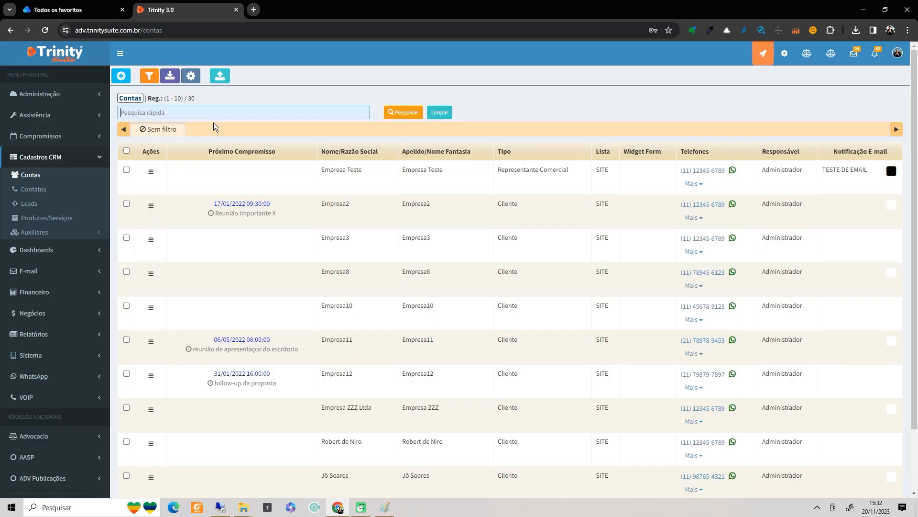
type("kubo")
key("Return")
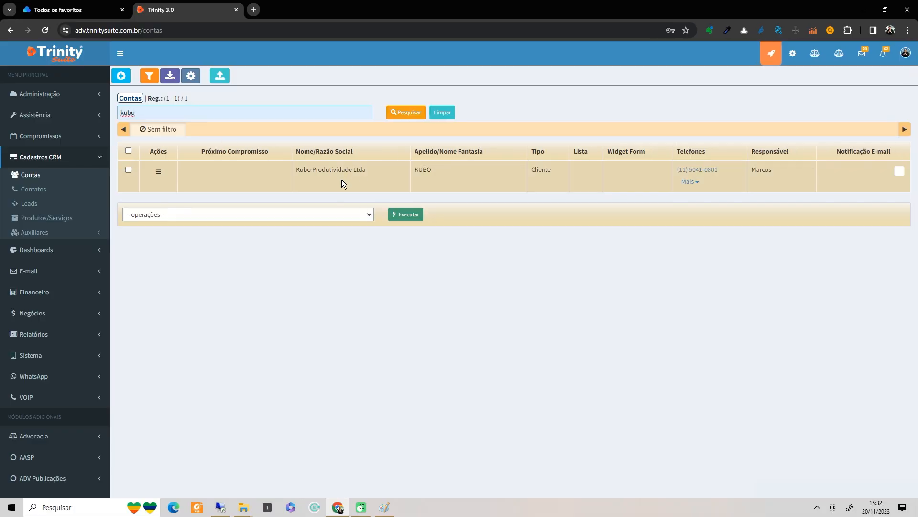
double_click(342, 180)
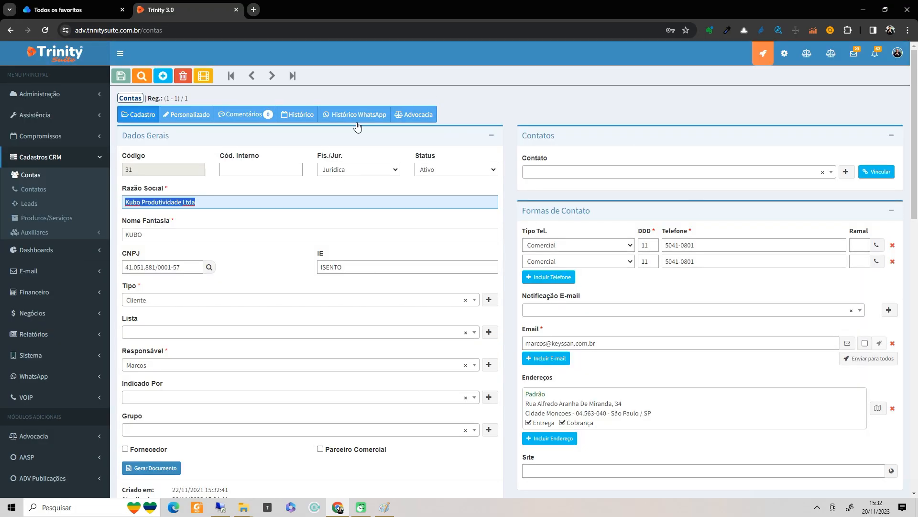
- Tick Fornecedor, Parceiro Comercial and Representante on the Kubo account
scroll(388, 307, "down", 2)
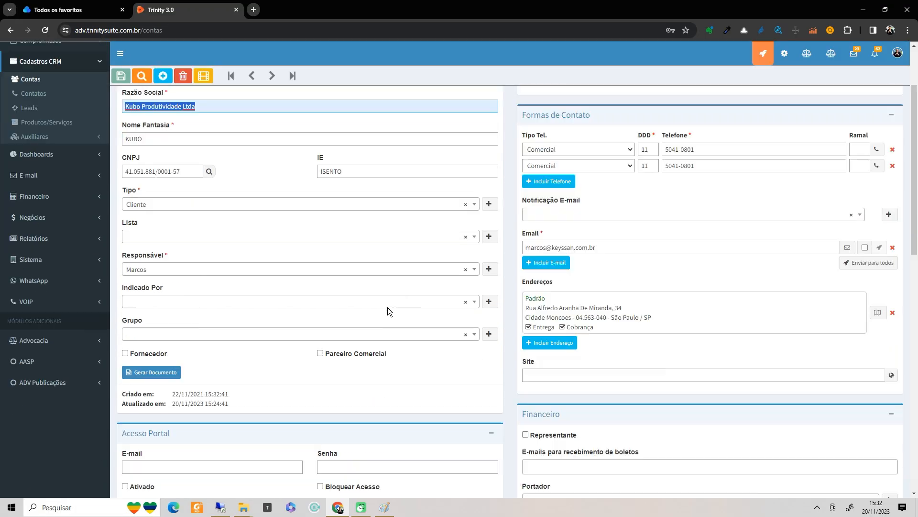
left_click(124, 353)
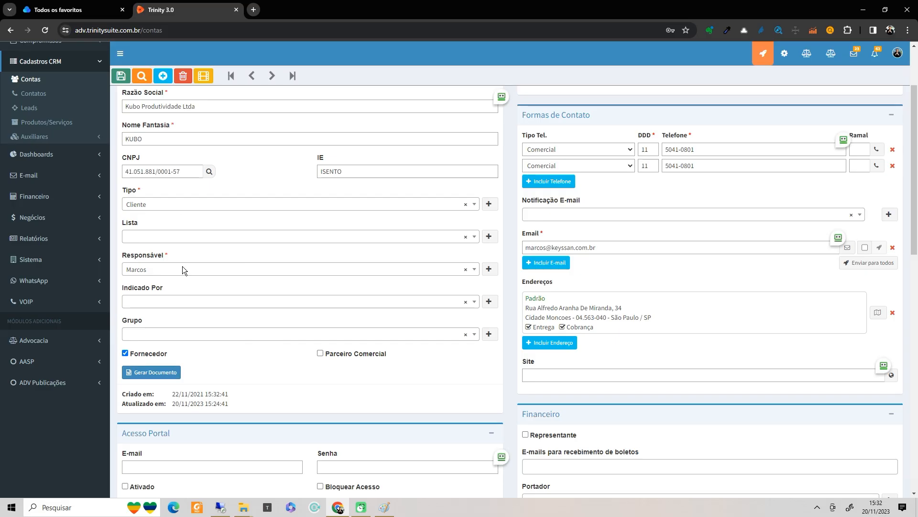
scroll(321, 230, "up", 2)
scroll(310, 232, "down", 1)
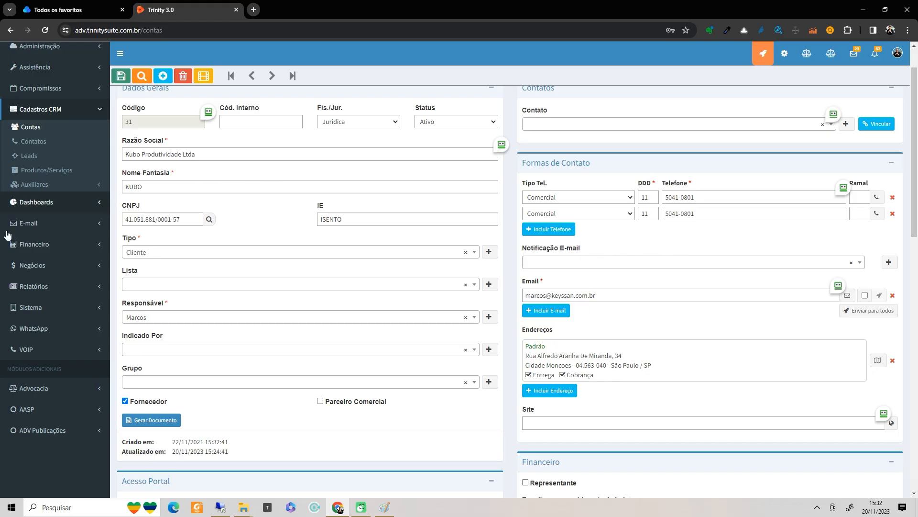
scroll(10, 234, "up", 1)
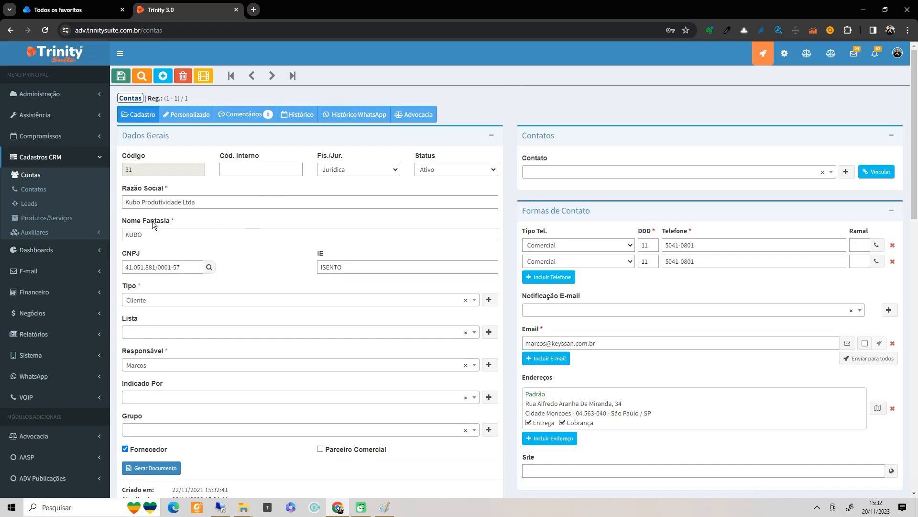
scroll(277, 345, "down", 2)
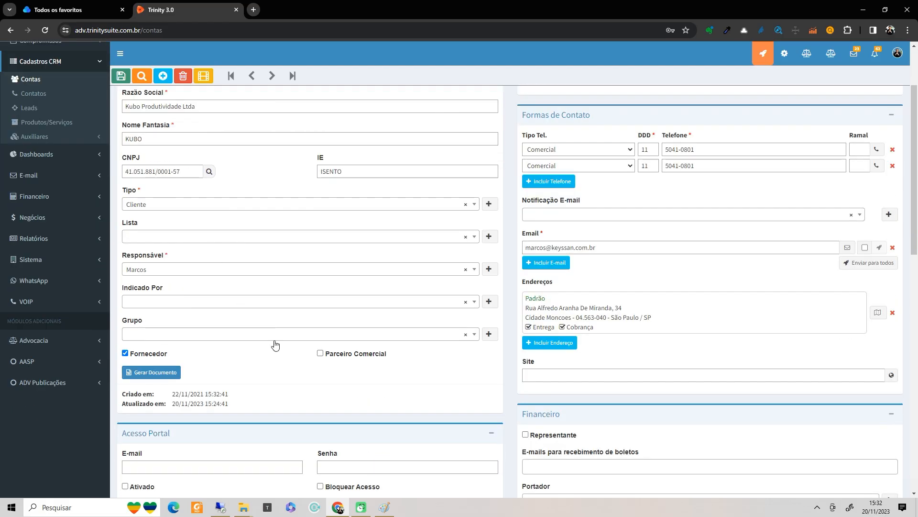
left_click(320, 354)
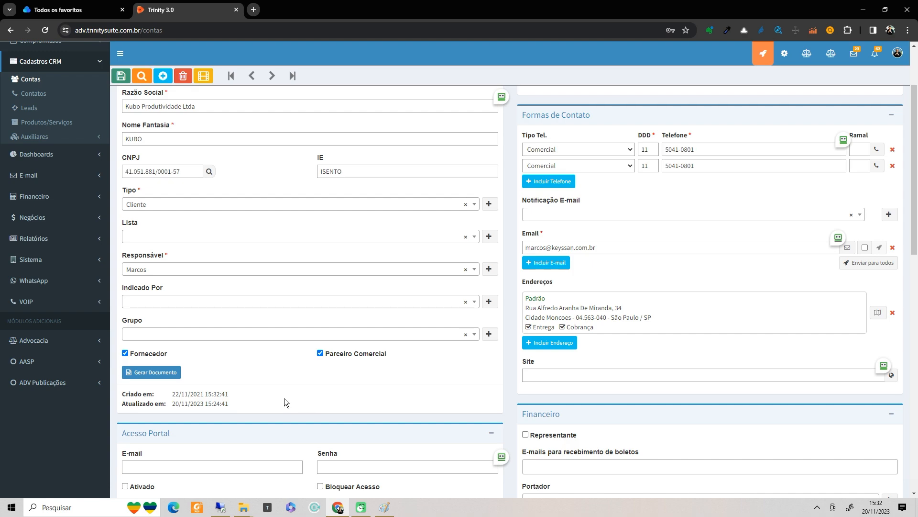
scroll(571, 372, "down", 1)
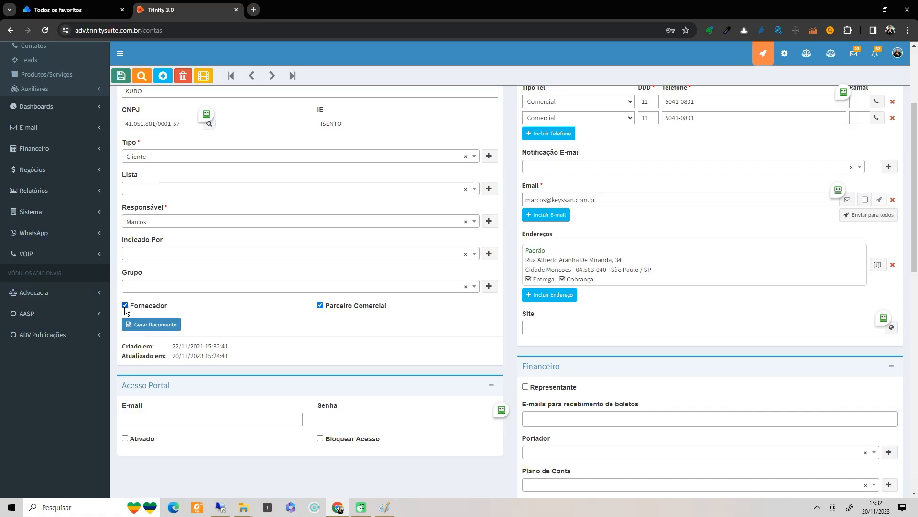
left_click(525, 387)
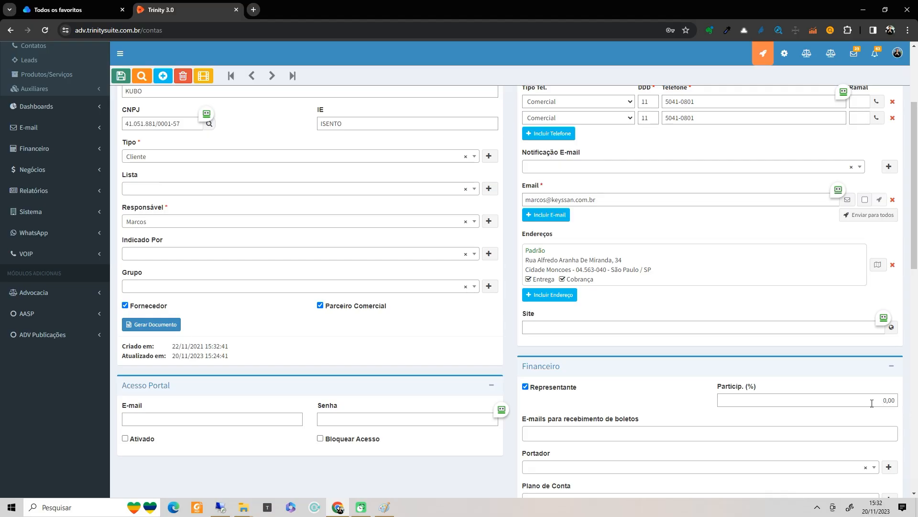
scroll(240, 208, "up", 1)
scroll(749, 357, "down", 1)
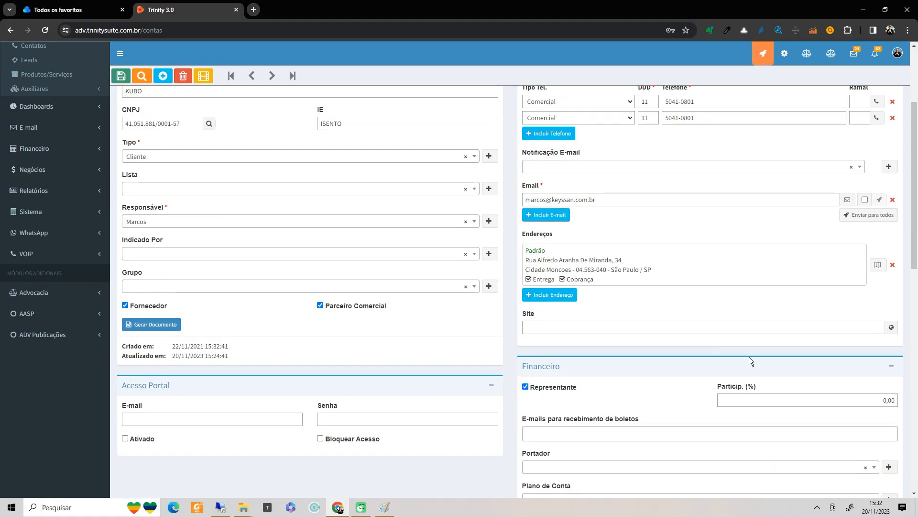
- Set the representative participation to 10% and save the account
left_click(858, 401)
type("10")
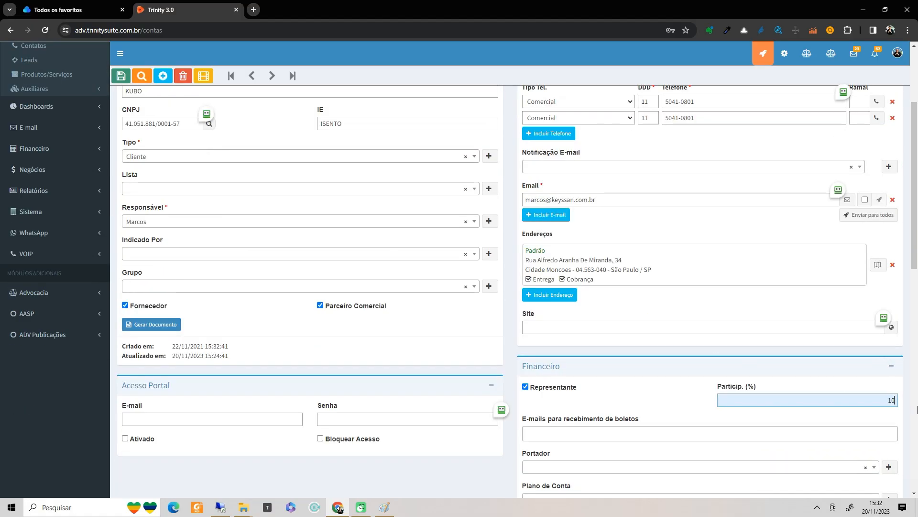
left_click(525, 387)
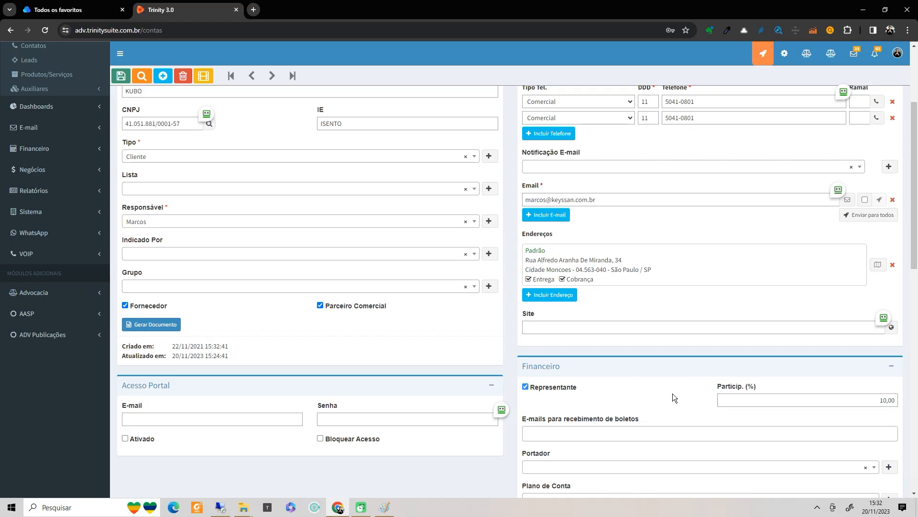
left_click(525, 386)
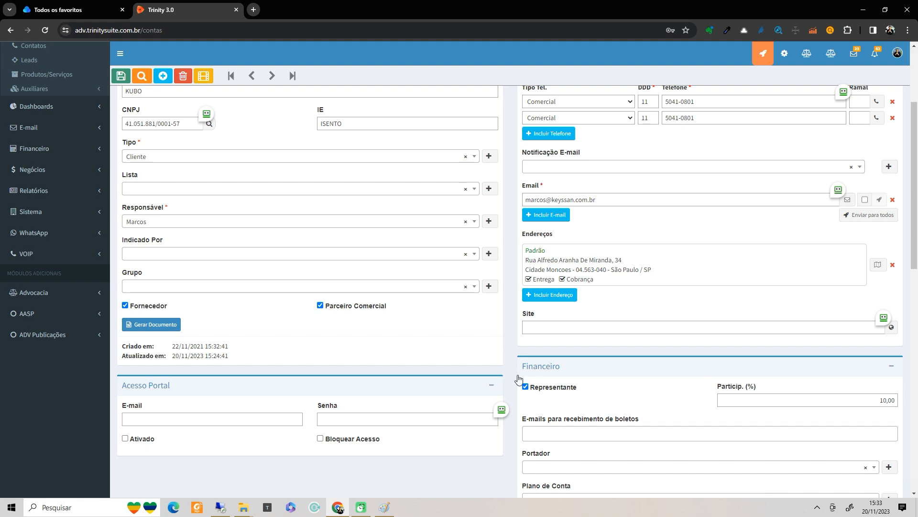
scroll(139, 87, "up", 3)
left_click(121, 76)
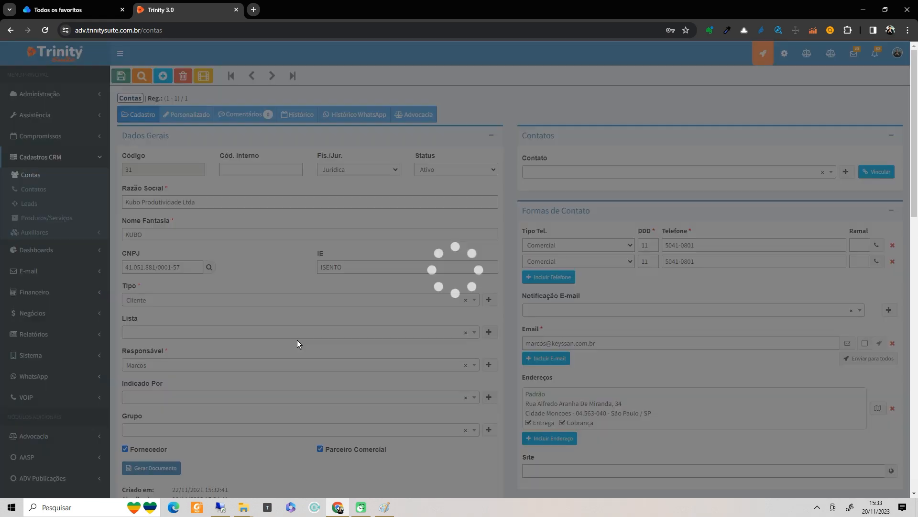
scroll(690, 376, "down", 10)
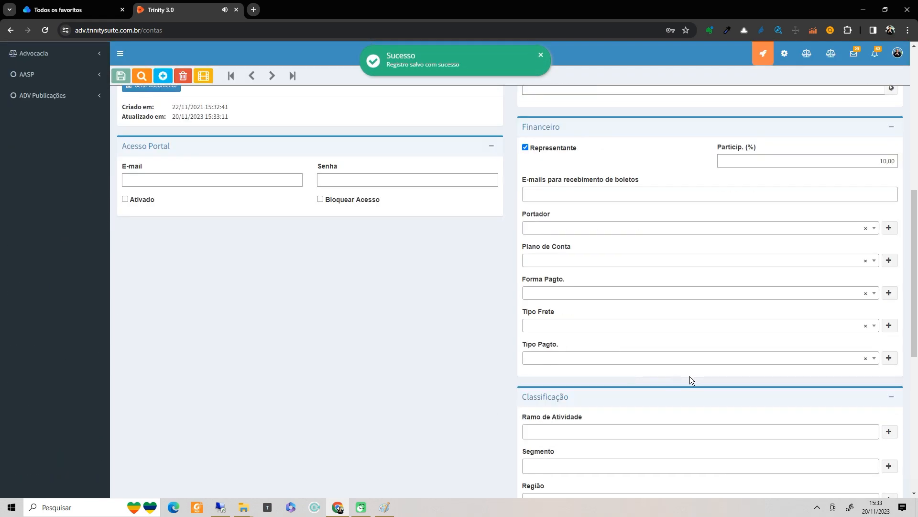
scroll(764, 384, "up", 6)
scroll(764, 385, "up", 4)
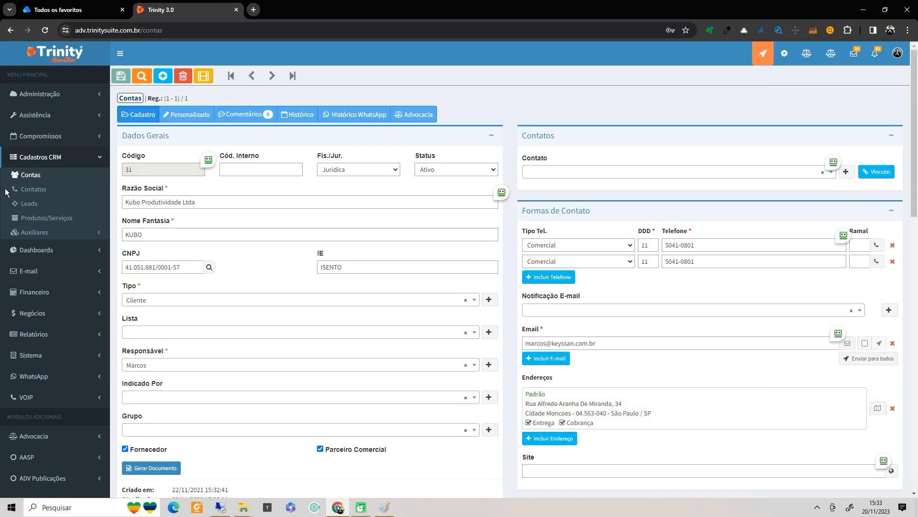
- Go to Financeiro > Contas Receber and start a new receivable entry
left_click(33, 160)
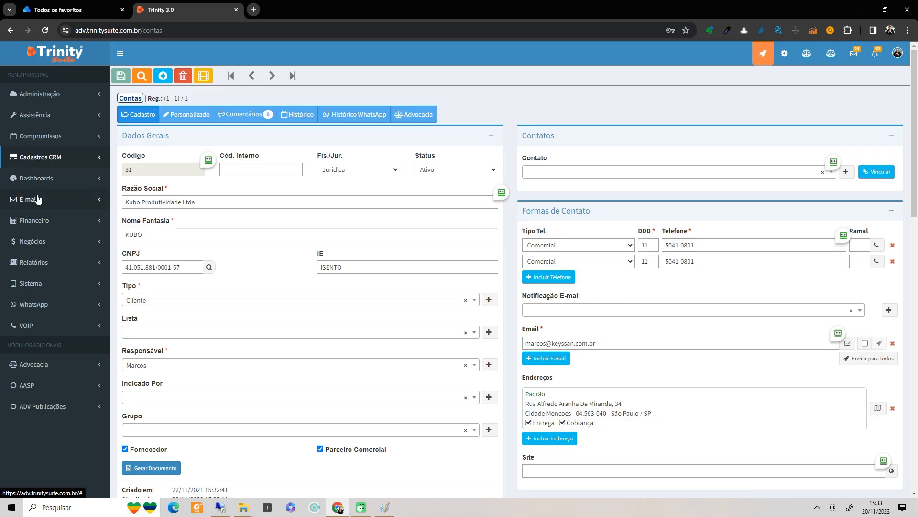
left_click(35, 220)
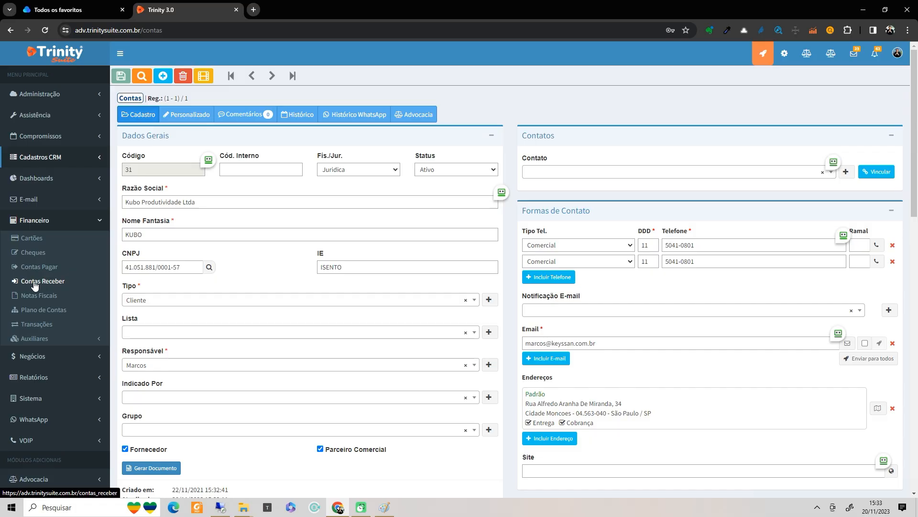
left_click(34, 284)
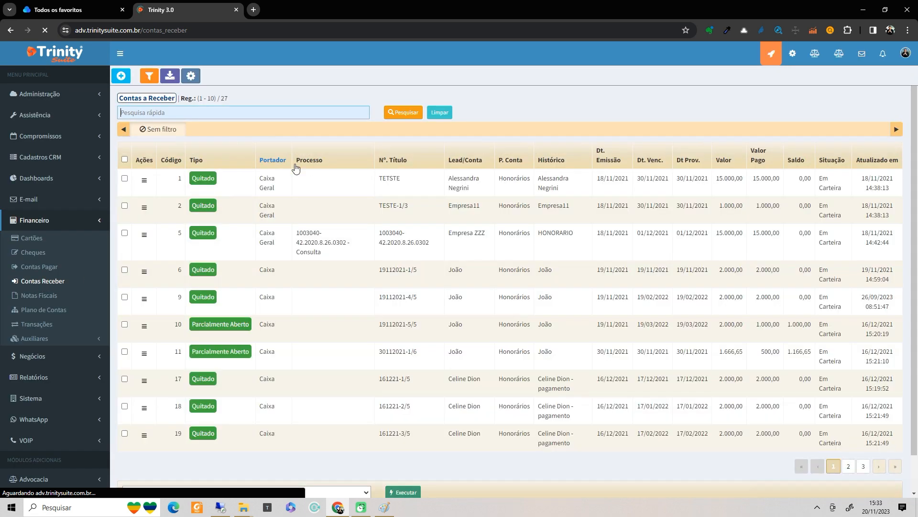
left_click(122, 78)
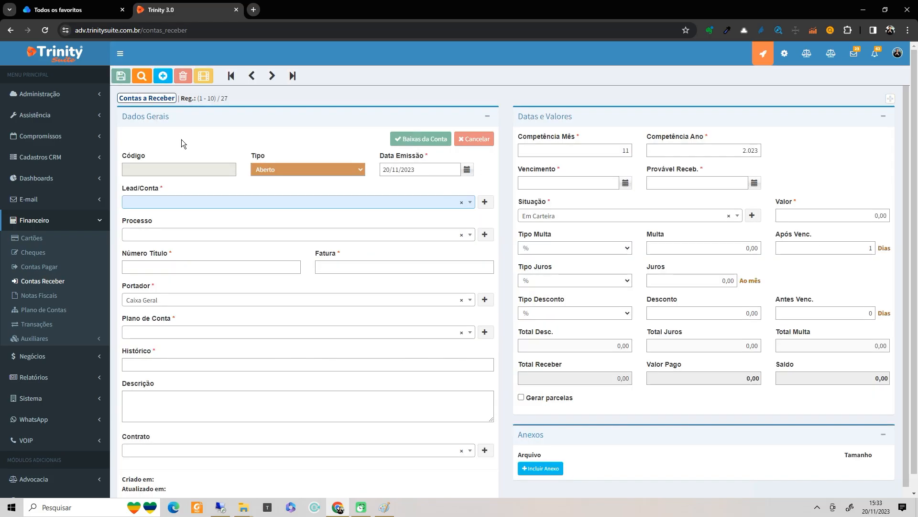
- Assign a client and link the Ação Condenatória process to the receivable
left_click(242, 203)
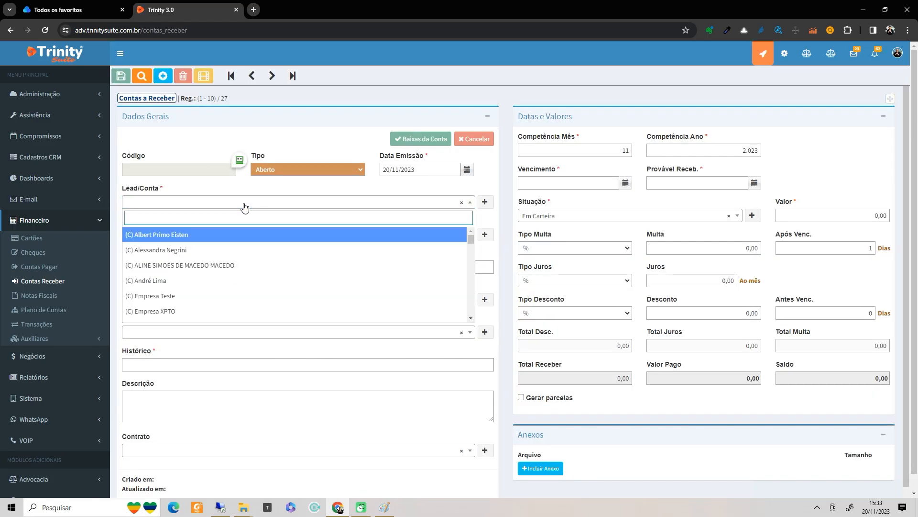
left_click(192, 286)
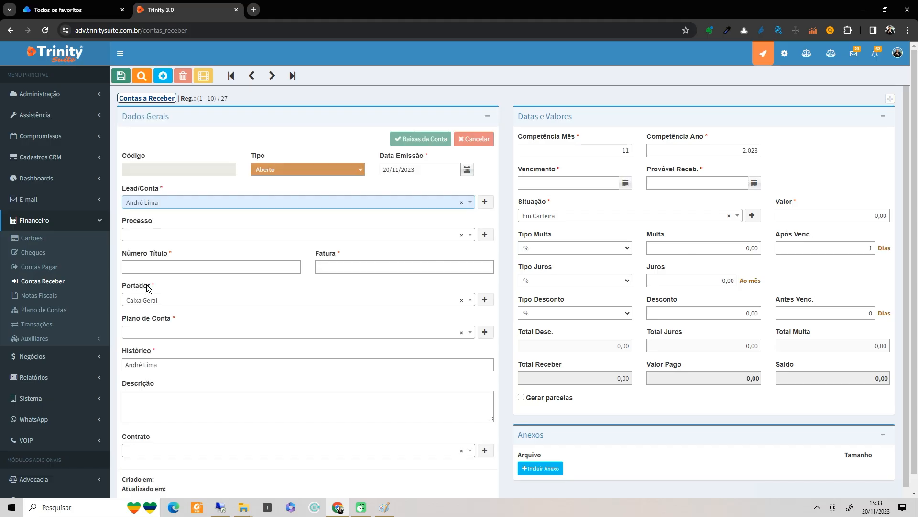
left_click(170, 240)
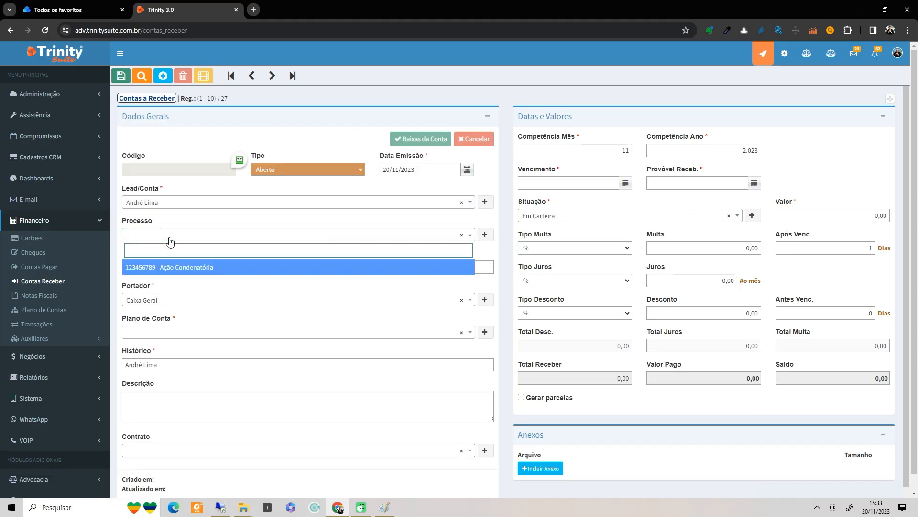
left_click(172, 269)
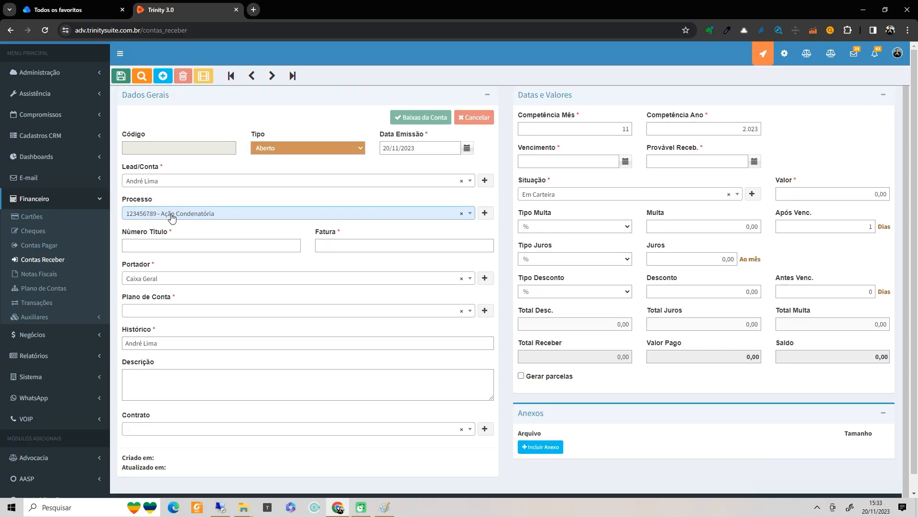
- Set the Plano de Conta to Honorários under Receitas / Receita Operacional
scroll(619, 228, "up", 1)
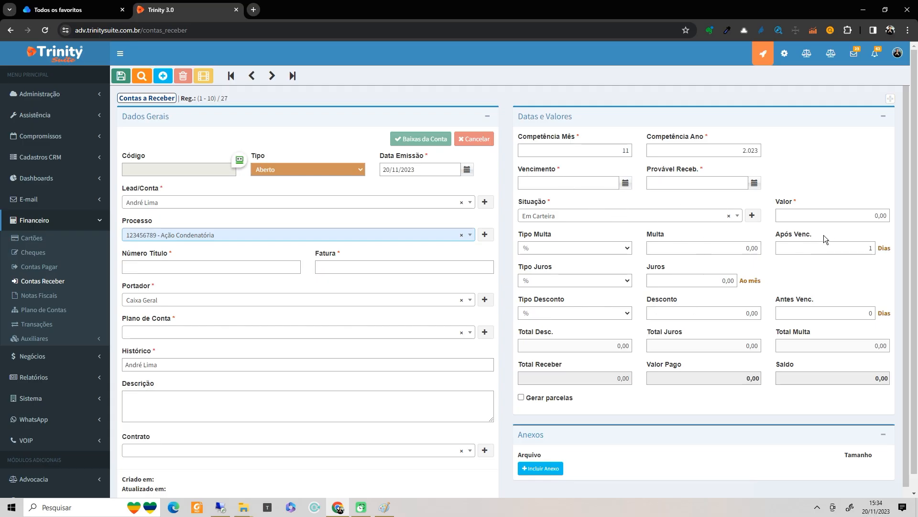
scroll(823, 236, "down", 1)
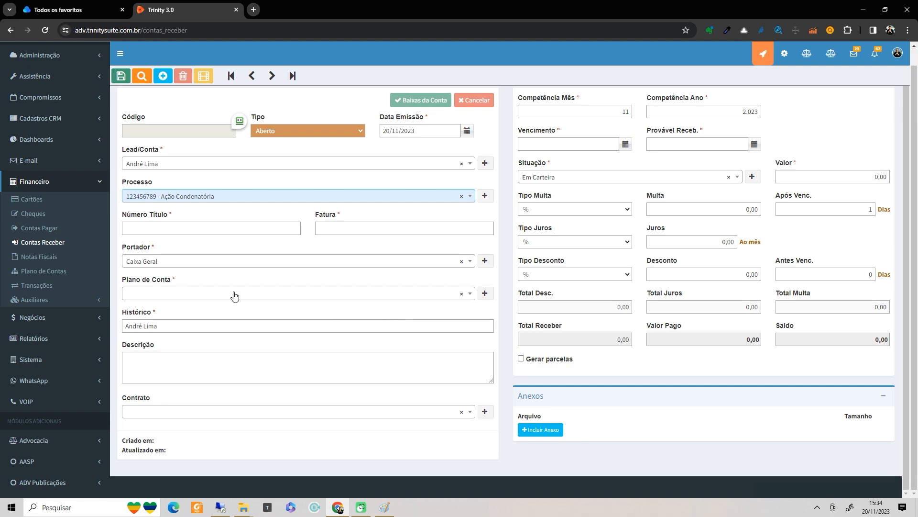
left_click(186, 297)
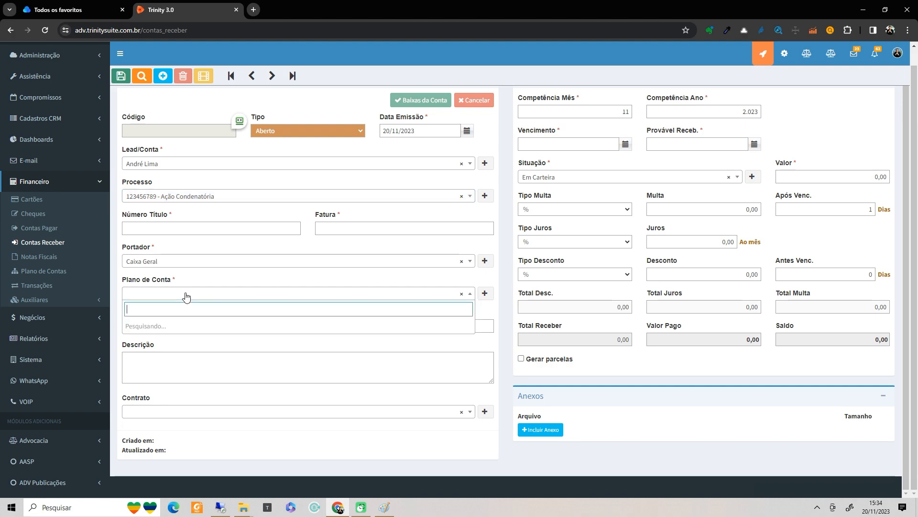
type("honr")
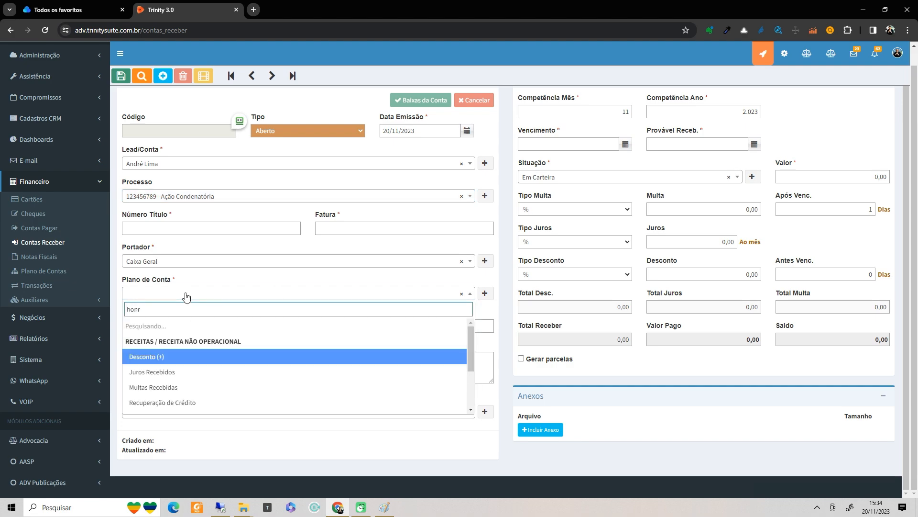
key("BackSpace")
type("orar")
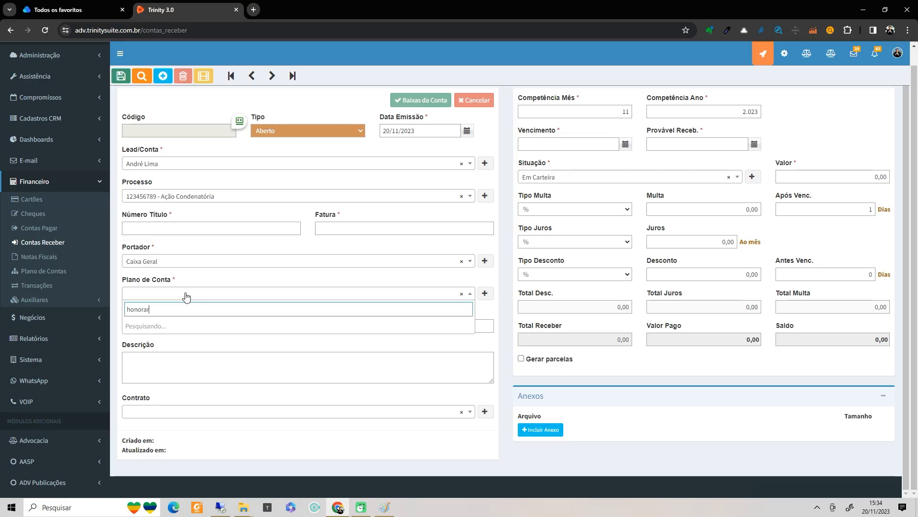
type("i")
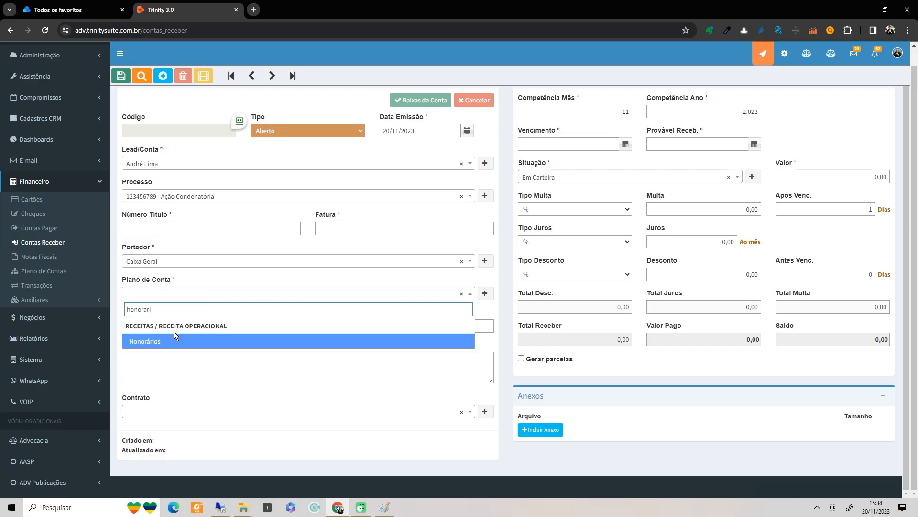
left_click(174, 338)
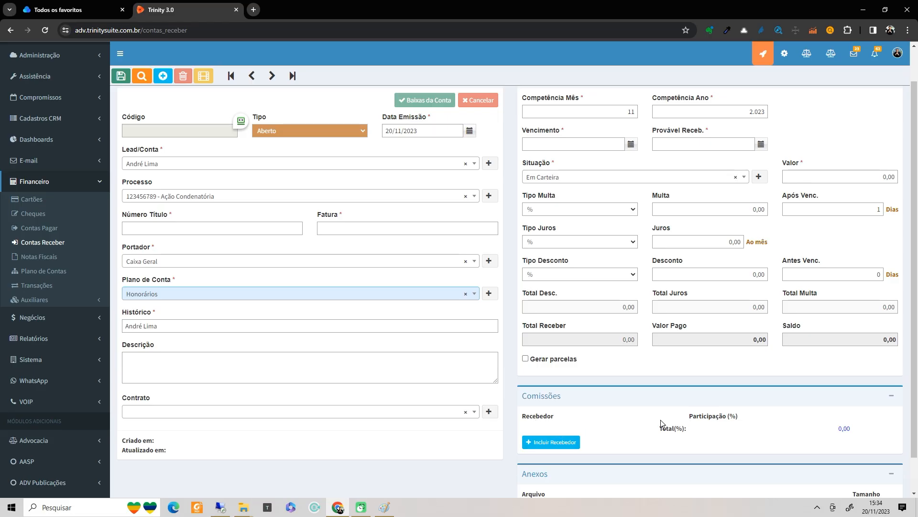
- Add (C) KUBO as commission recipient with 10% participation
left_click(558, 442)
left_click(569, 435)
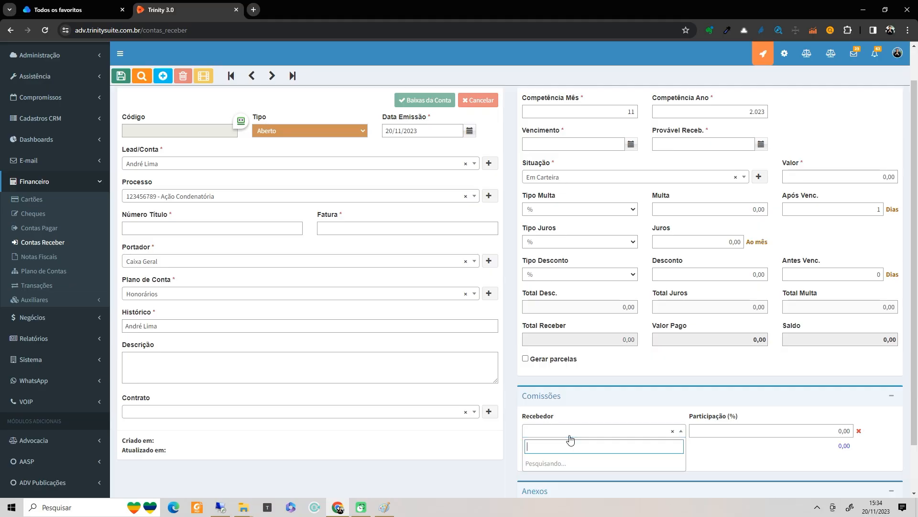
type("kubo")
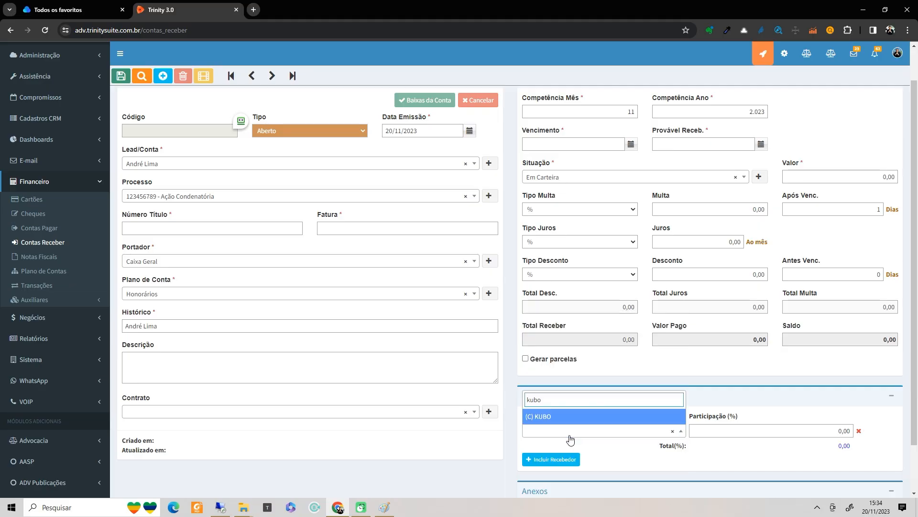
left_click(560, 420)
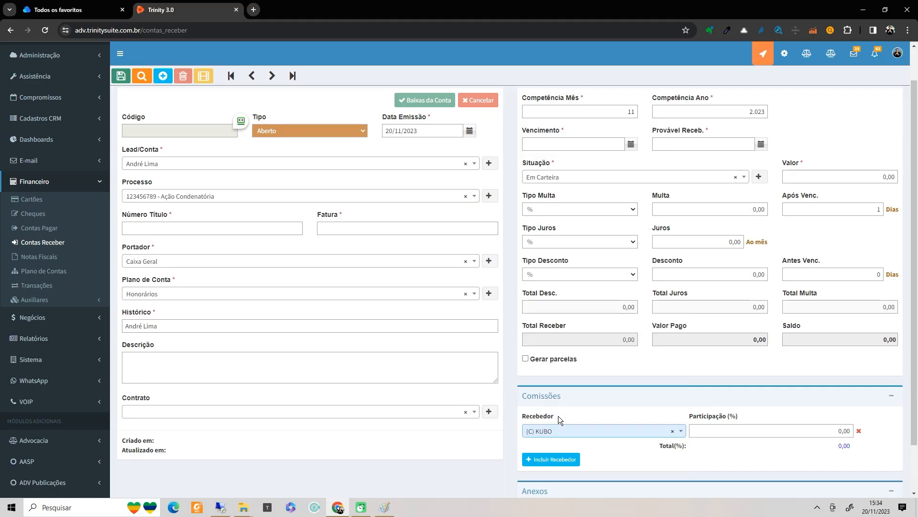
key("Tab")
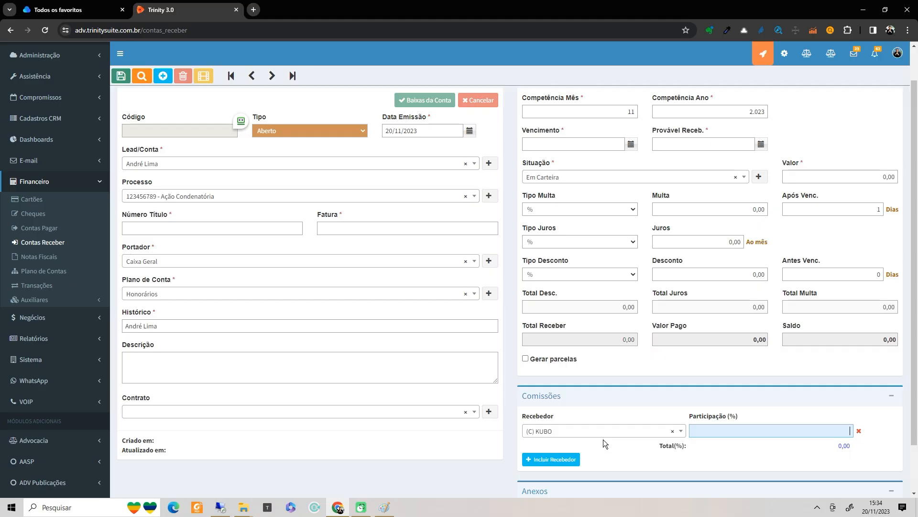
type("10")
key("Tab")
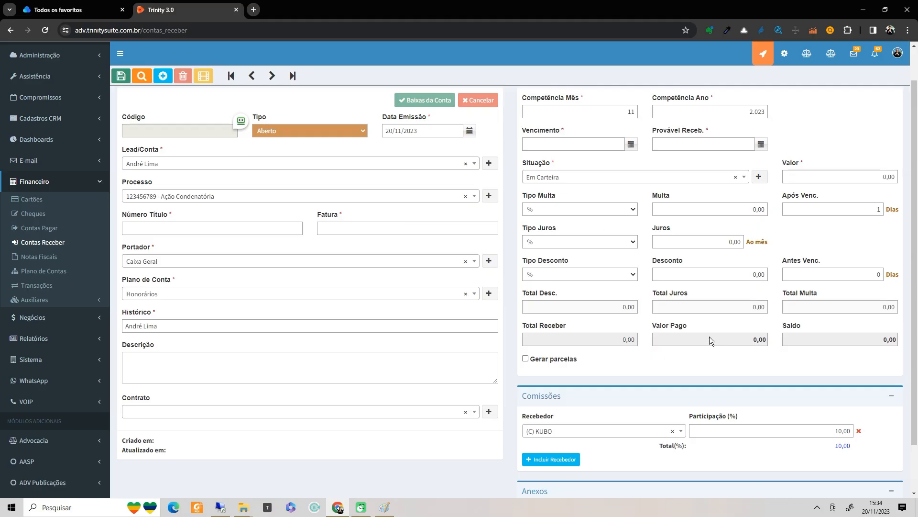
scroll(52, 282, "down", 2)
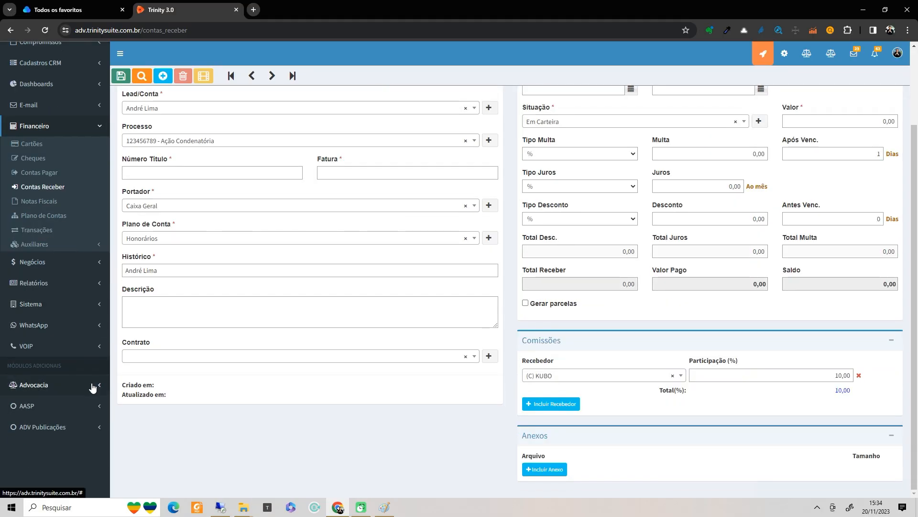
- Discard the unsaved receivable and open process 123456789 (code 11) from the Advocacia Processos list
left_click(42, 385)
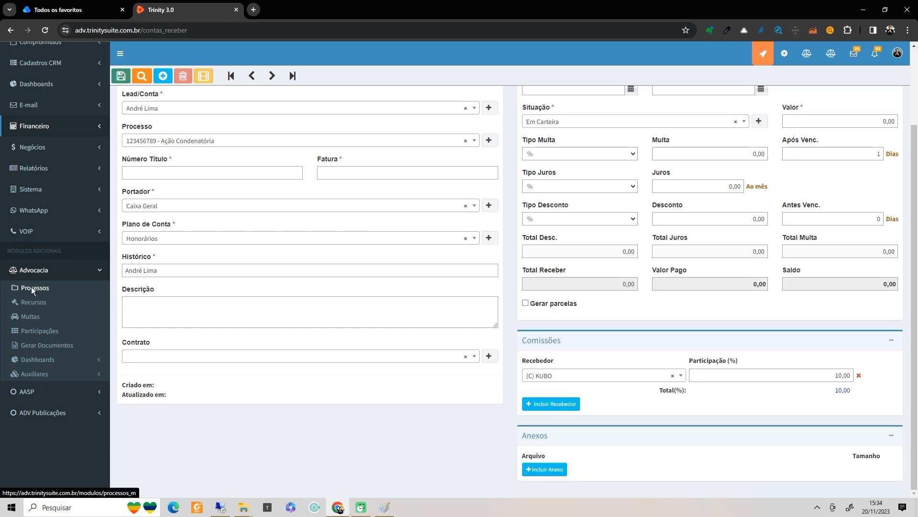
left_click(32, 288)
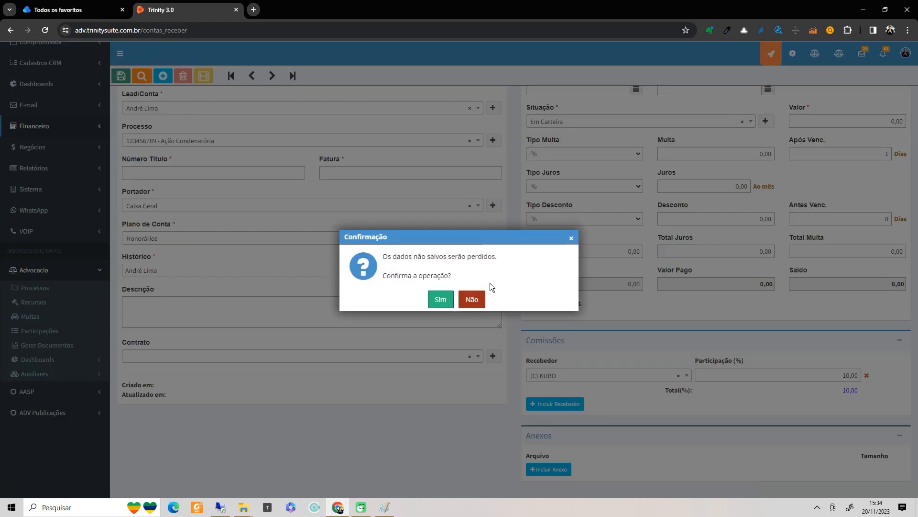
left_click(448, 305)
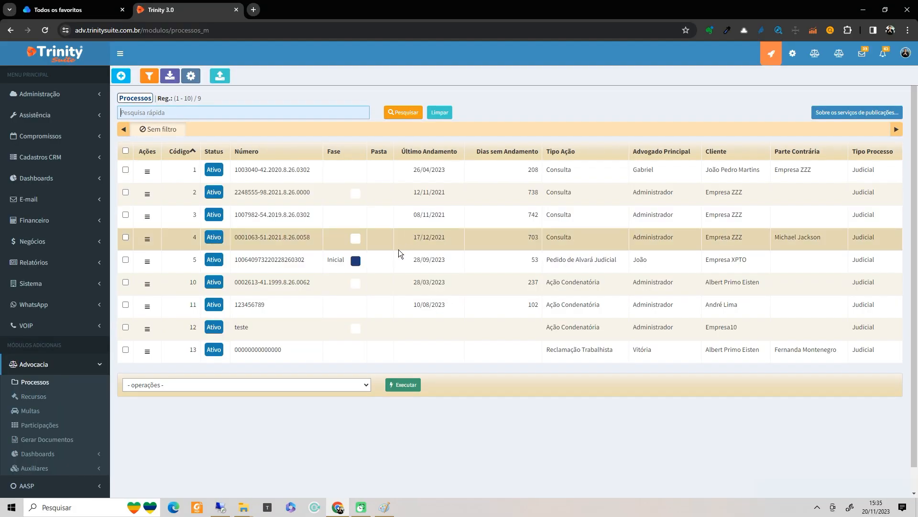
left_click(288, 304)
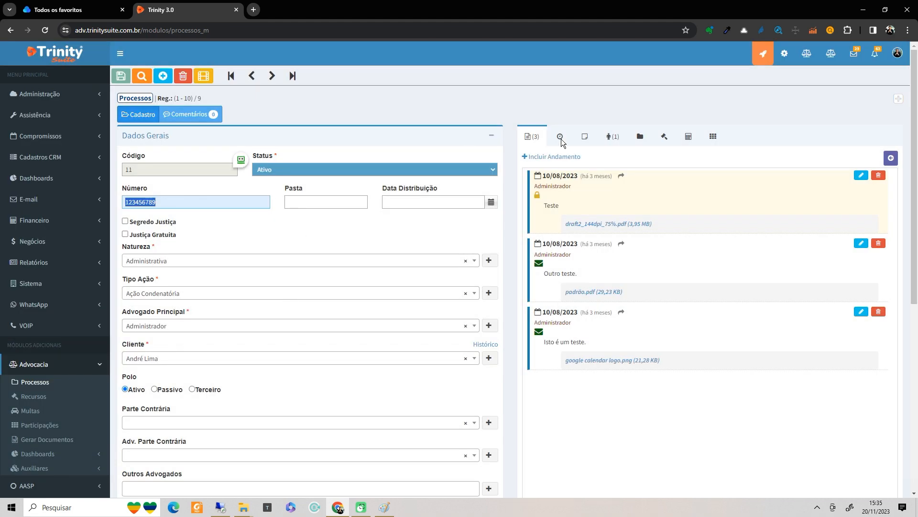
- Add the client as the process's first commission recipient with 70% participation
left_click(714, 136)
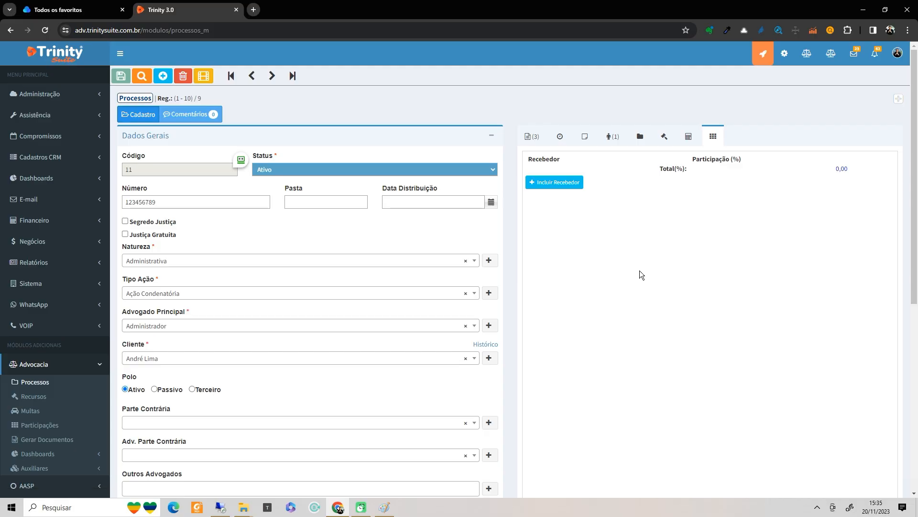
left_click(535, 182)
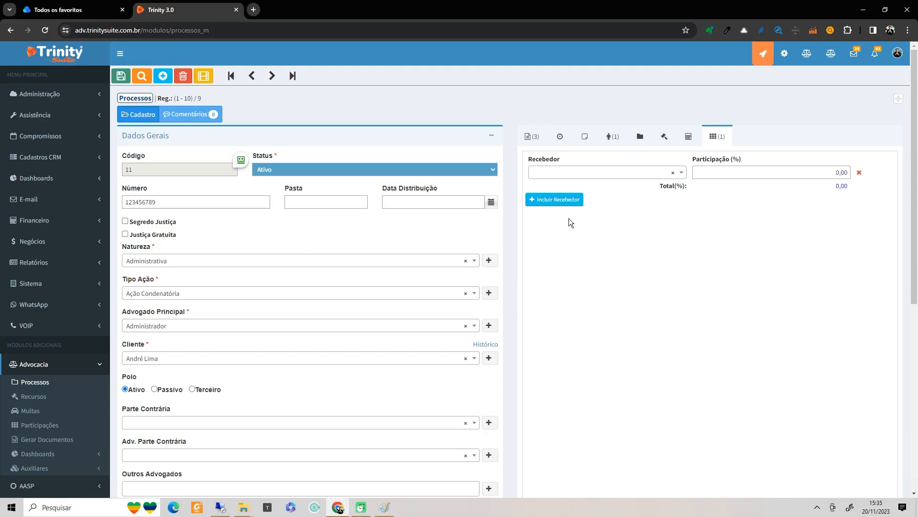
left_click(595, 174)
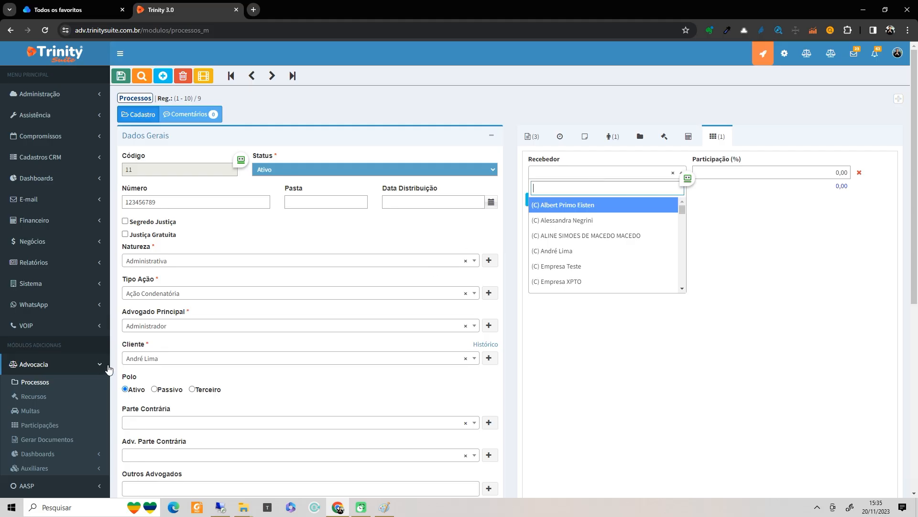
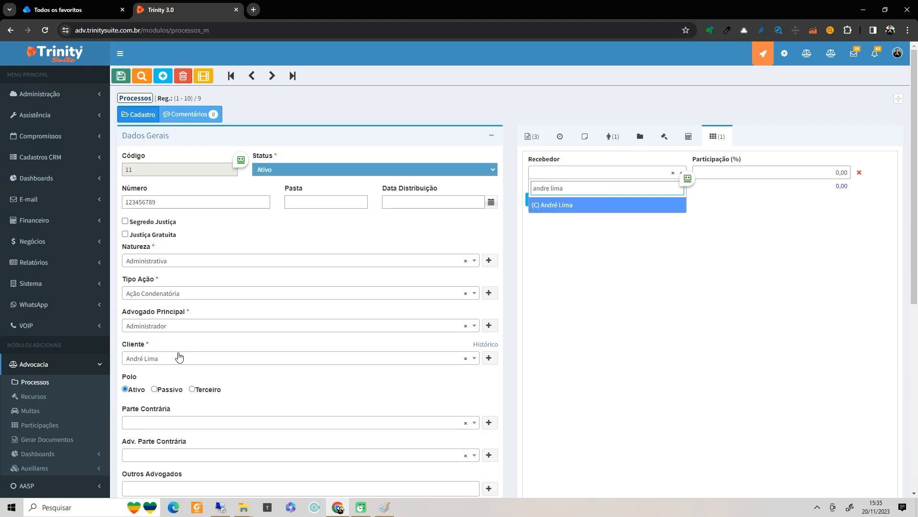
left_click(553, 212)
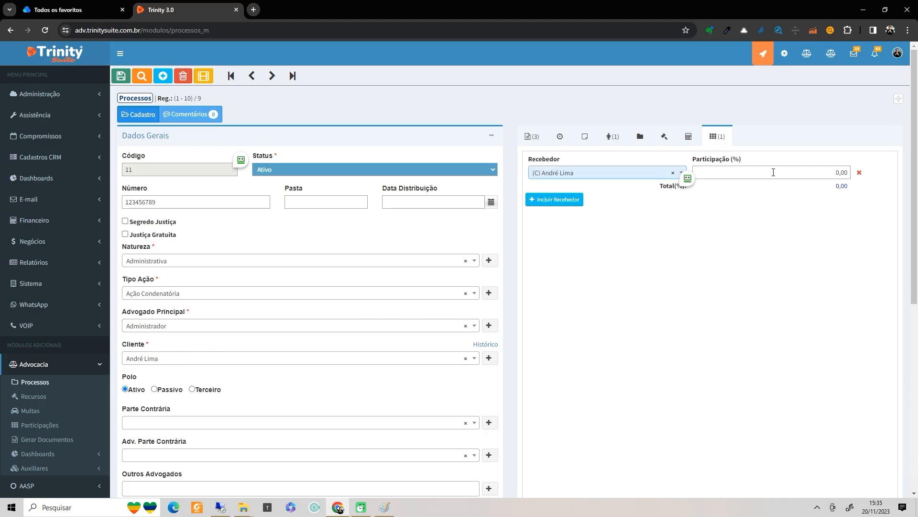
left_click(777, 170)
type("70")
key("Tab")
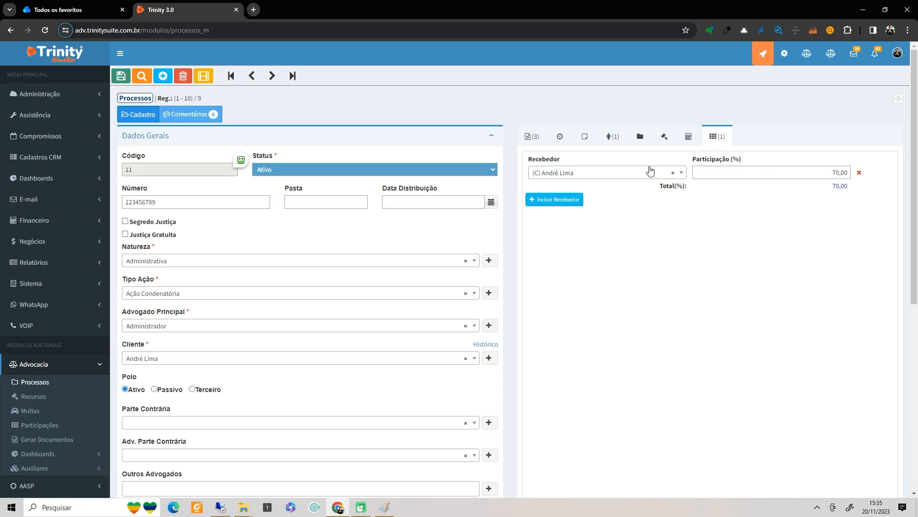
- Add KUBO as a second commission recipient at 10%, totalling 80%
left_click(565, 199)
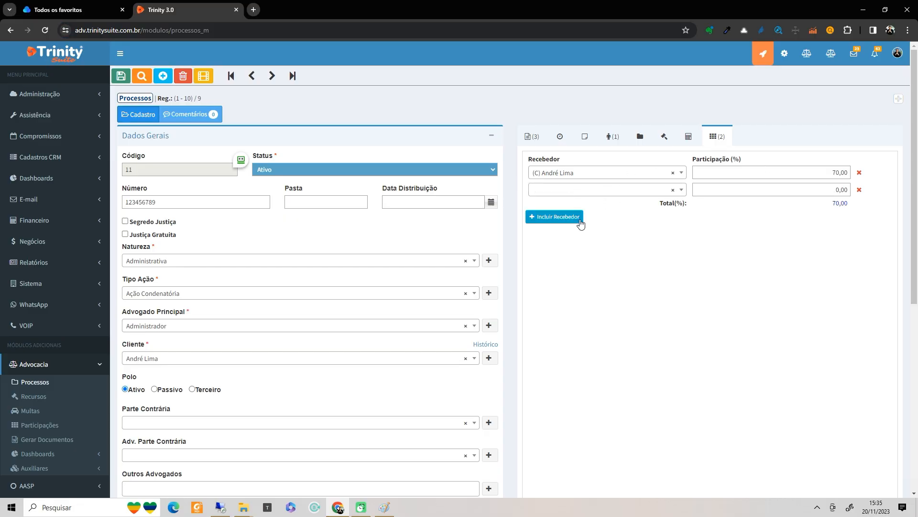
left_click(626, 190)
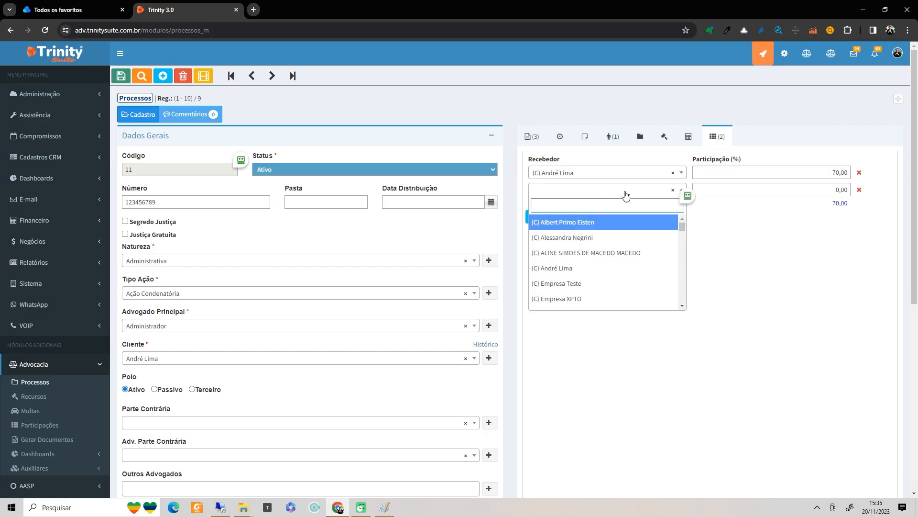
type("kubo")
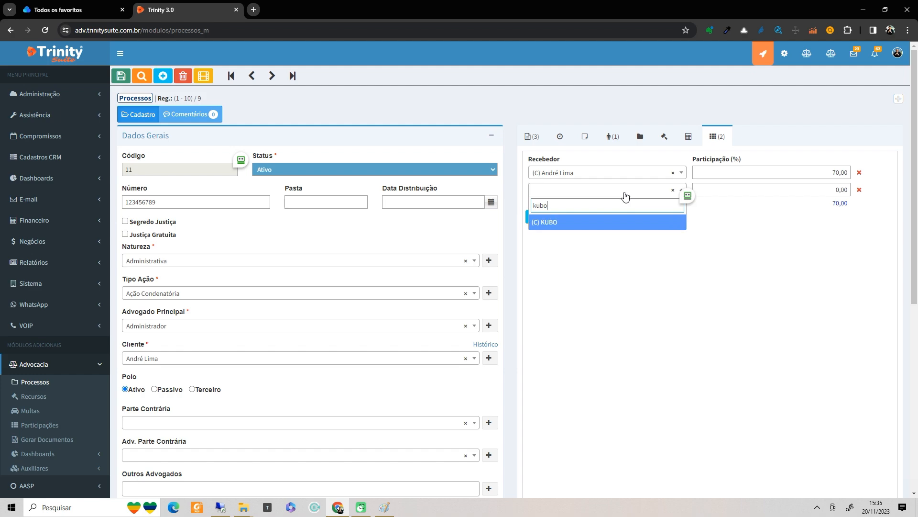
left_click(585, 225)
left_click(760, 191)
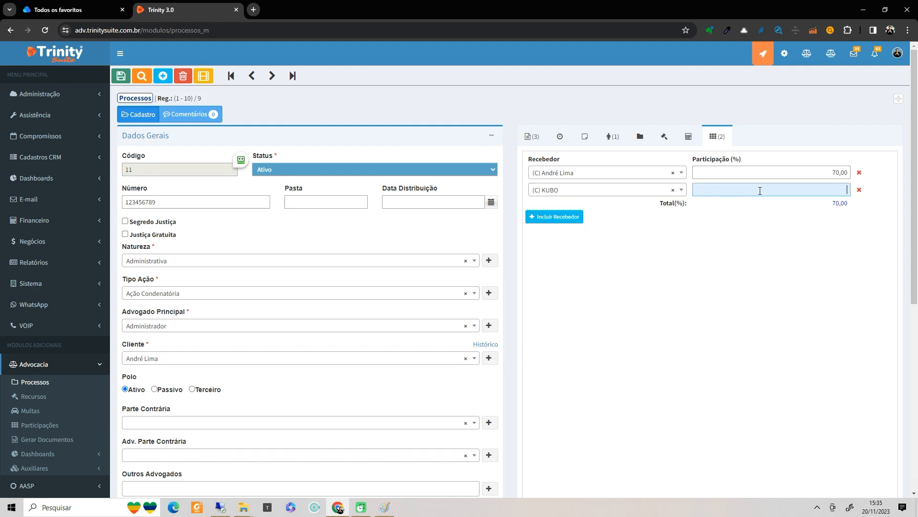
type("10")
key("Tab")
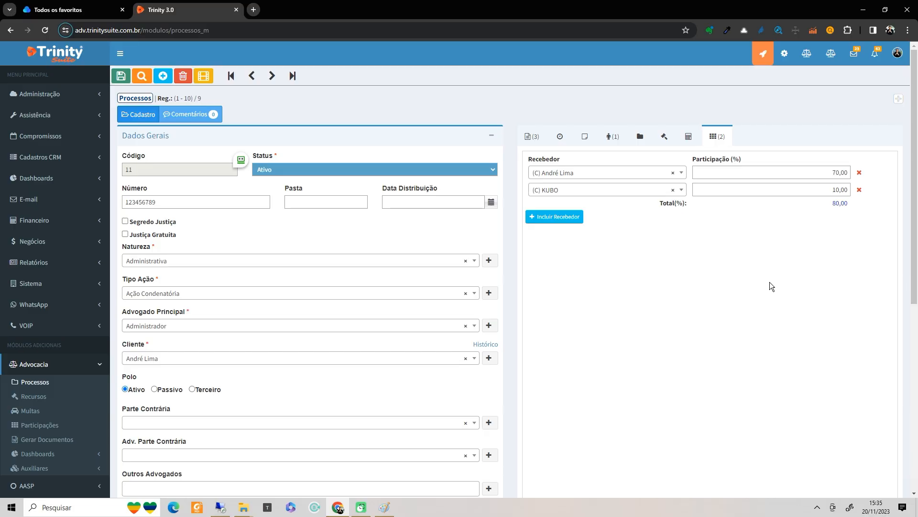
- Edit the 10 MIL fee-split note in Paint, adding text after the PARCEIROS % line
left_click(385, 507)
left_click_drag(103, 123, 131, 124)
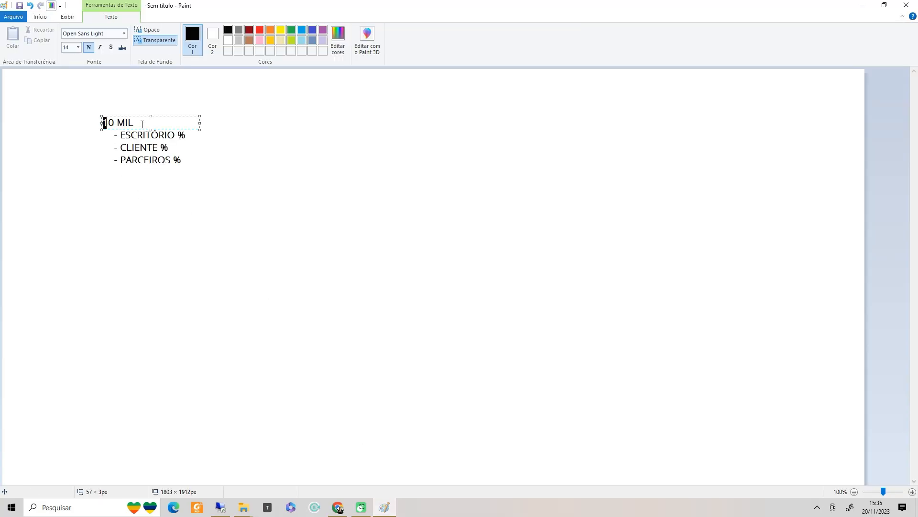
left_click(162, 148)
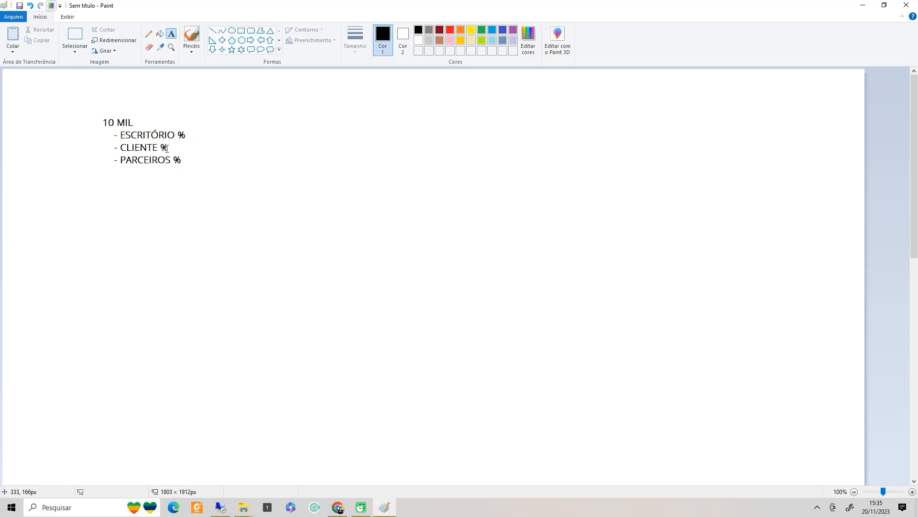
left_click(177, 159)
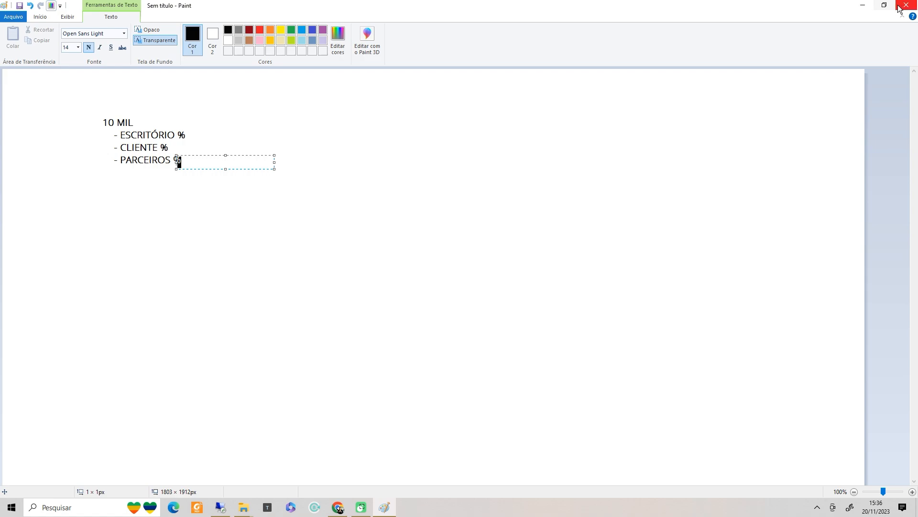
left_click(864, 8)
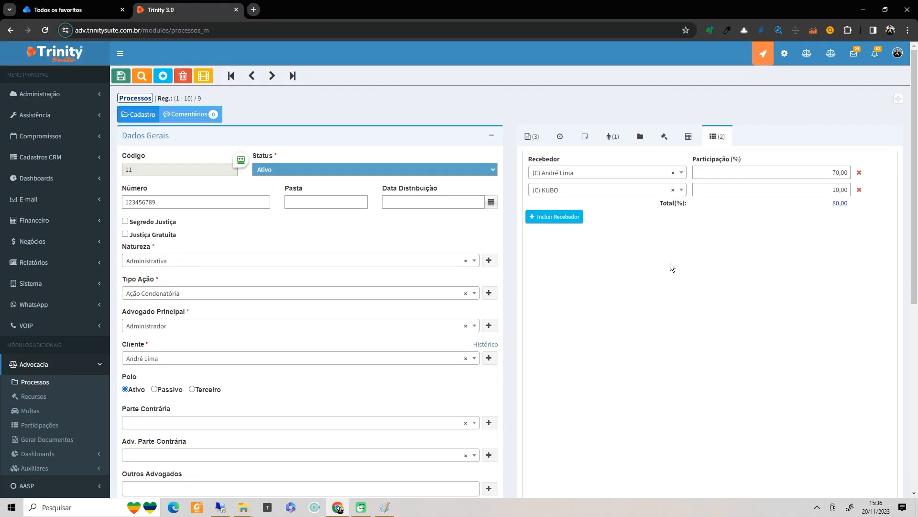
- Save process 123456789 and review its progress, deadlines, tasks, parties and attached-case tabs
left_click(122, 77)
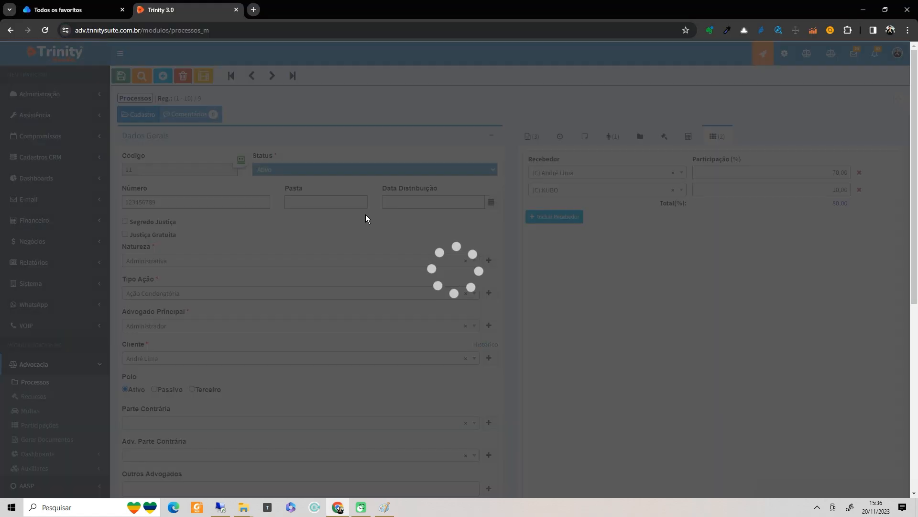
scroll(408, 363, "down", 4)
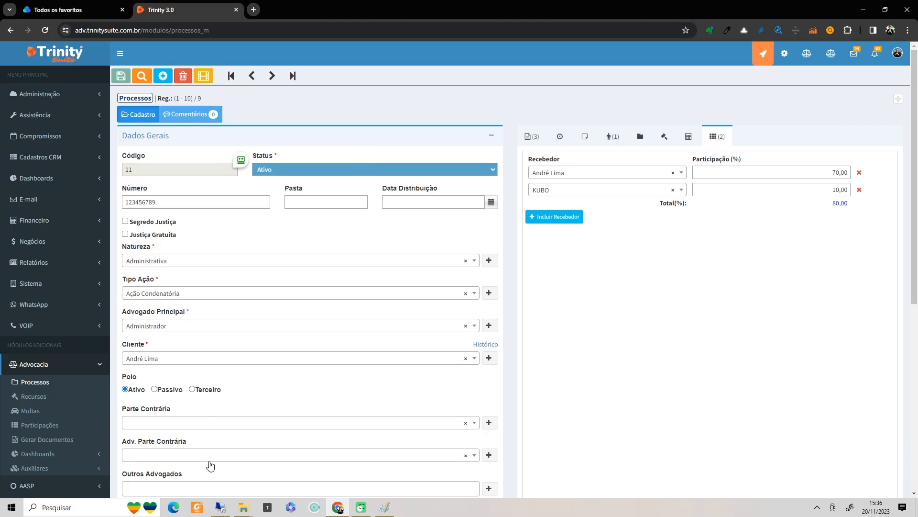
left_click(530, 140)
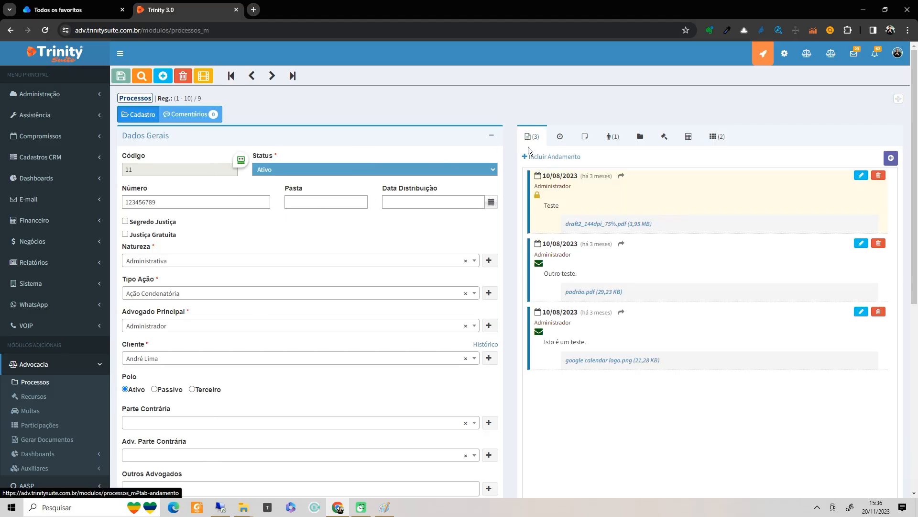
left_click(560, 140)
left_click(586, 142)
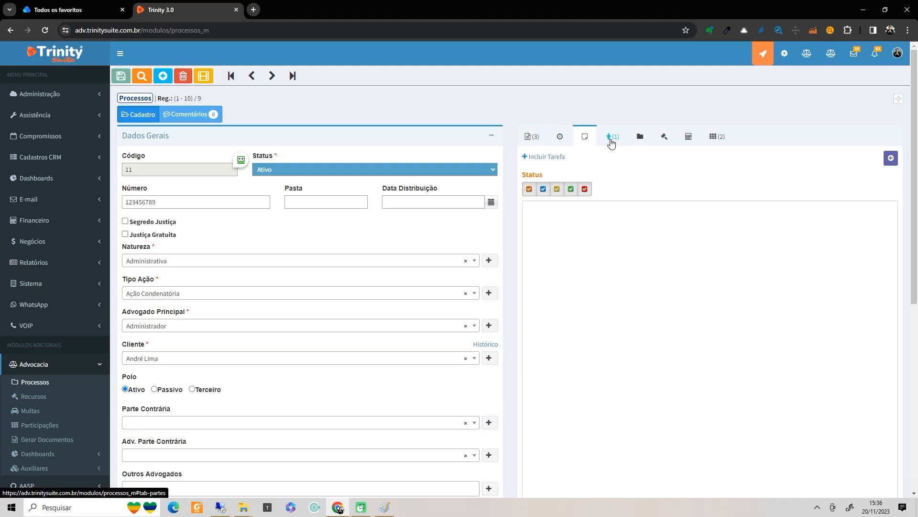
left_click(611, 141)
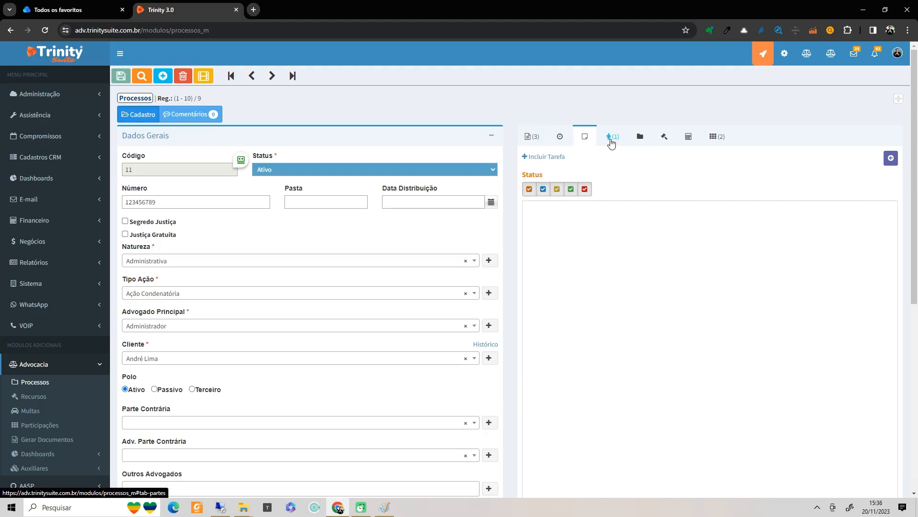
left_click(639, 137)
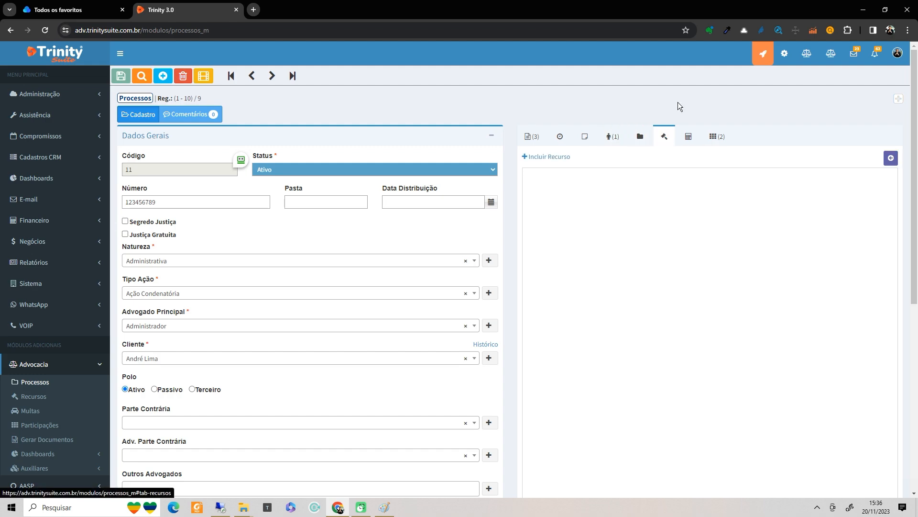
- Start a new receivable from the process's Contas a receber/pagar tab
left_click(720, 143)
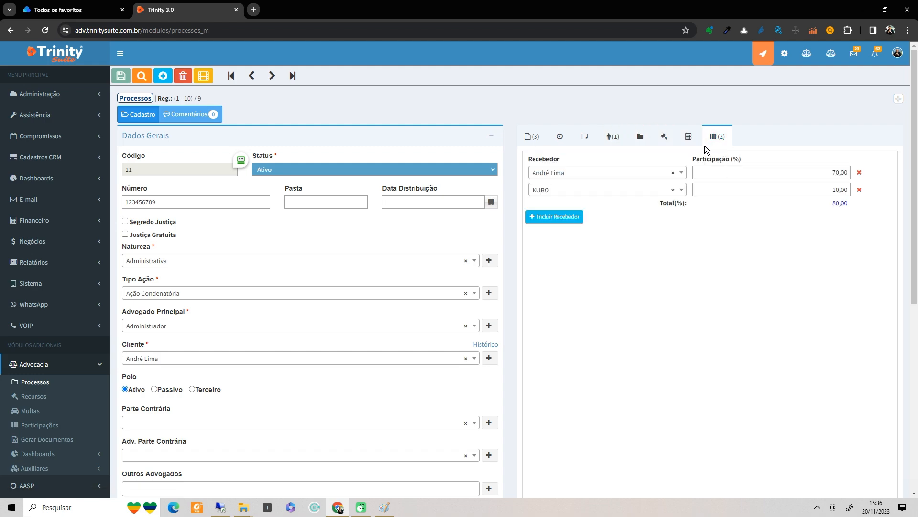
left_click(689, 137)
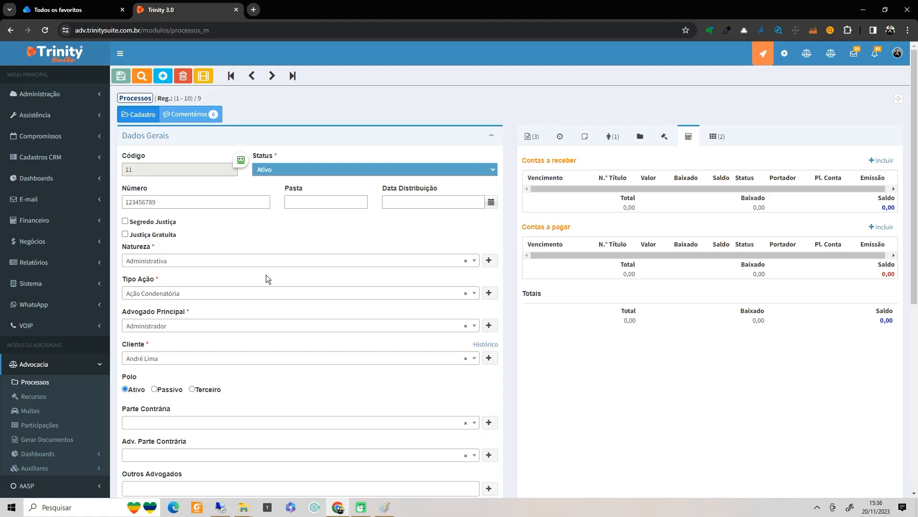
left_click(879, 161)
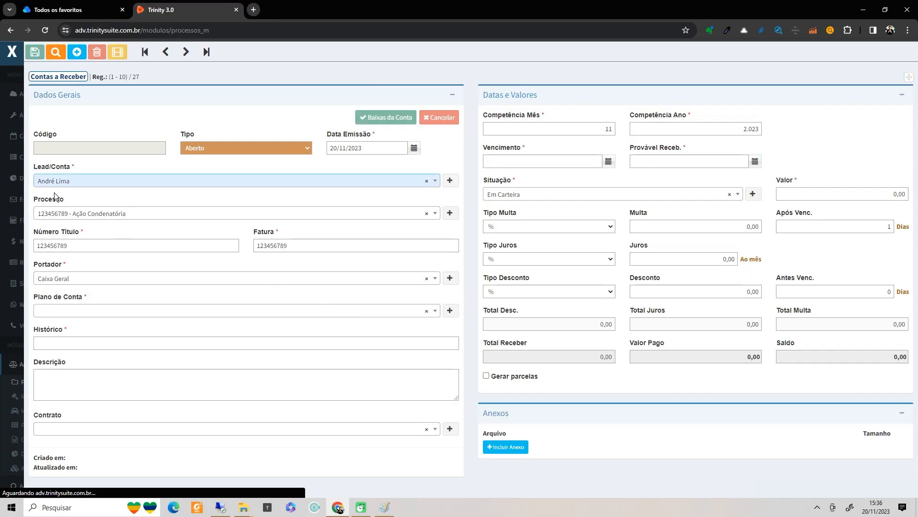
- Link the new receivable to process 123456789 and set its Plano de Conta to Honorários
left_click(58, 215)
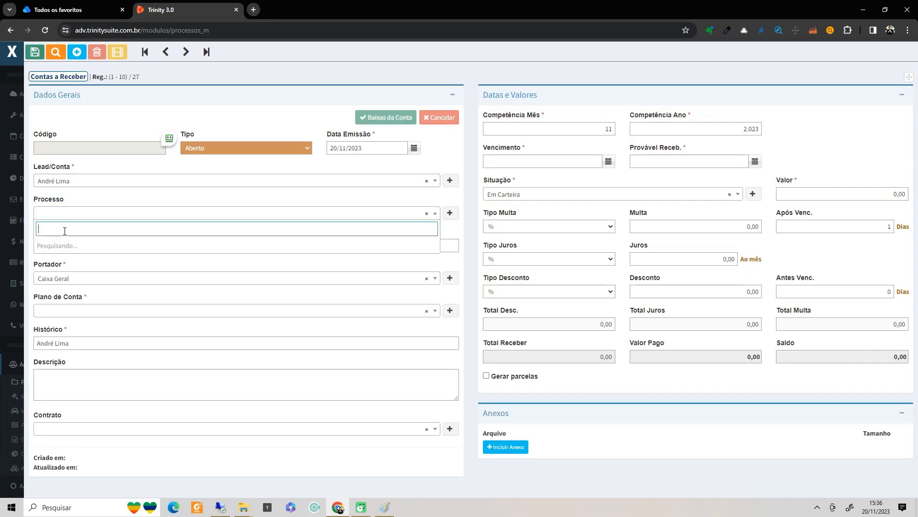
left_click(69, 246)
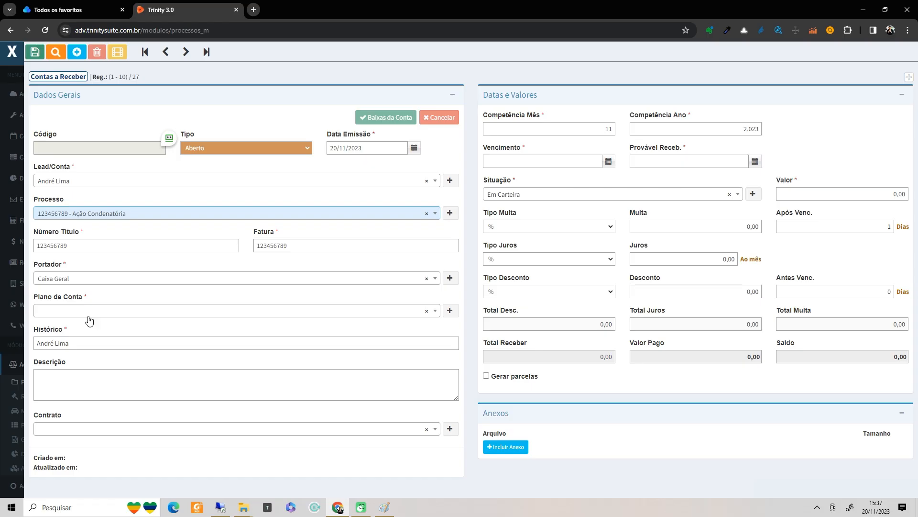
left_click(107, 316)
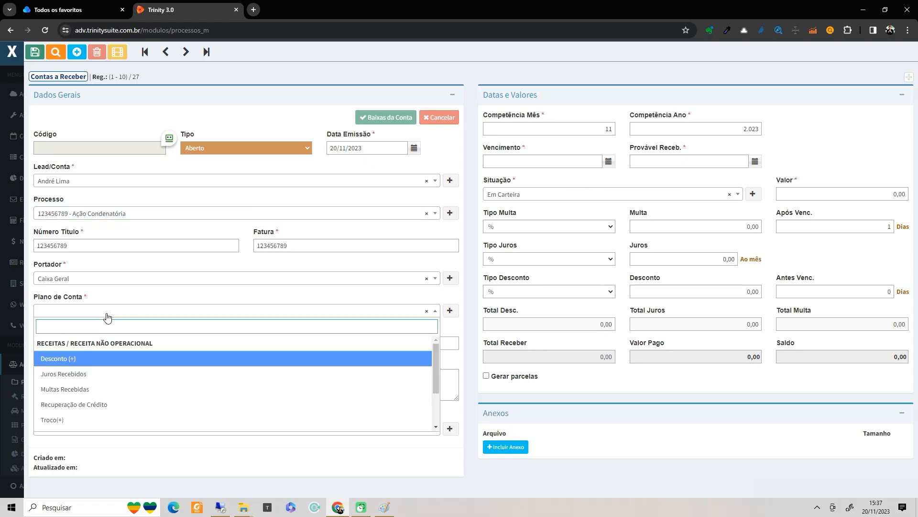
type("onor")
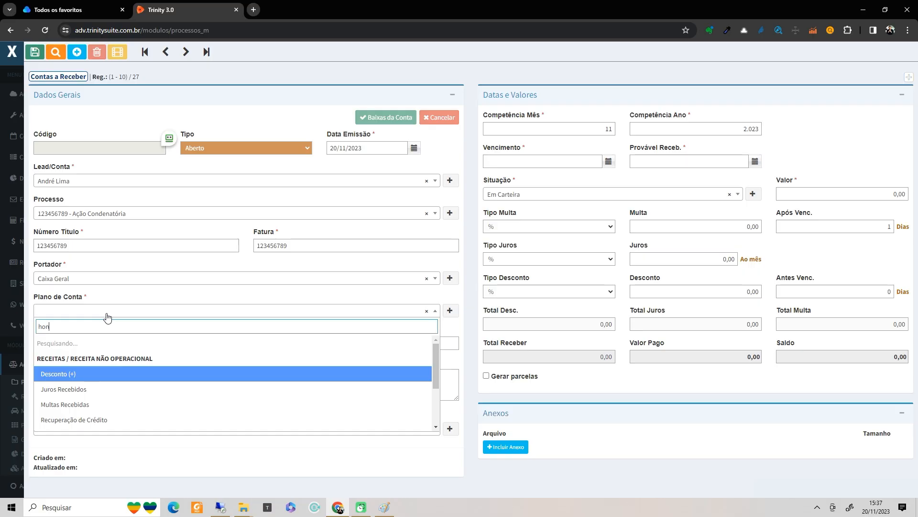
key("BackSpace")
type("or")
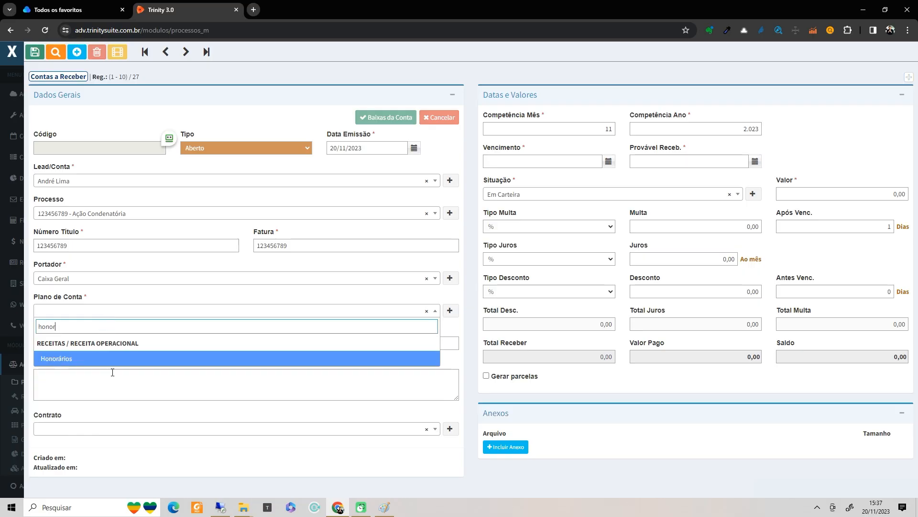
left_click(114, 363)
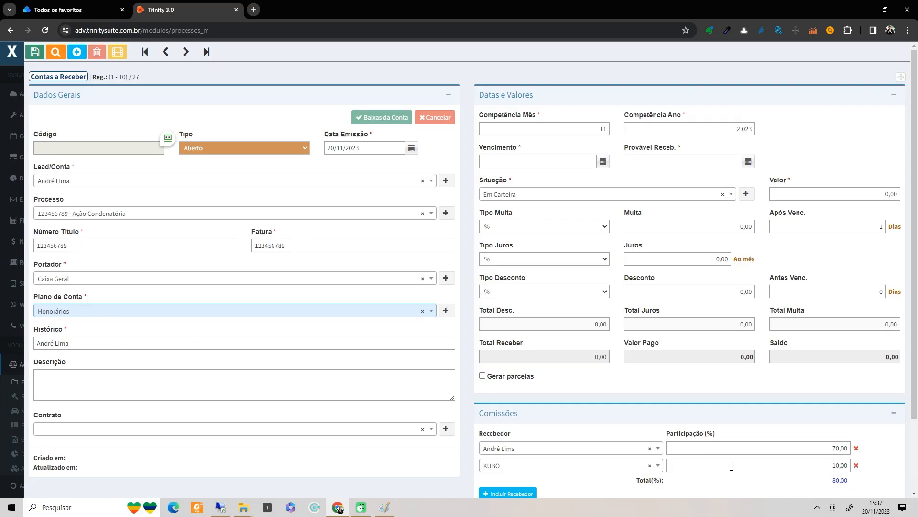
- Set the receivable's due date to today, 20/11/2023
scroll(737, 439, "down", 1)
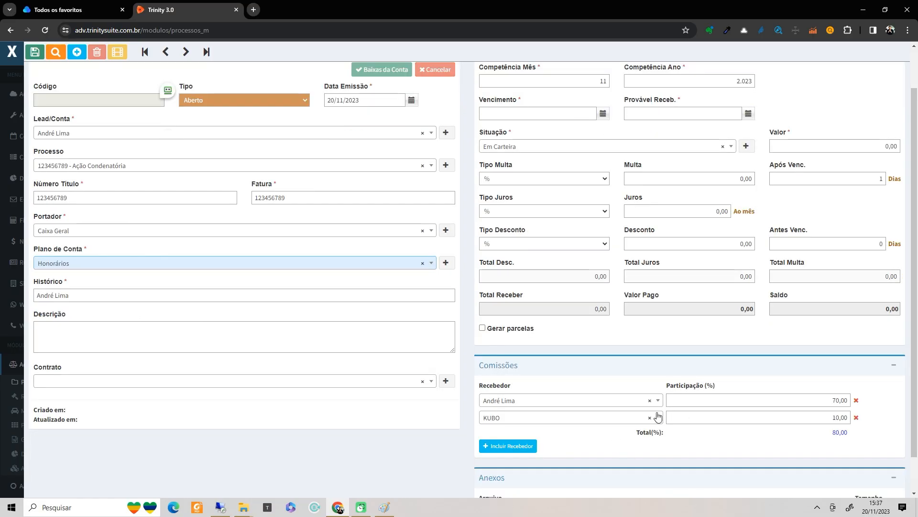
scroll(682, 395, "up", 1)
scroll(683, 395, "down", 1)
scroll(310, 296, "up", 1)
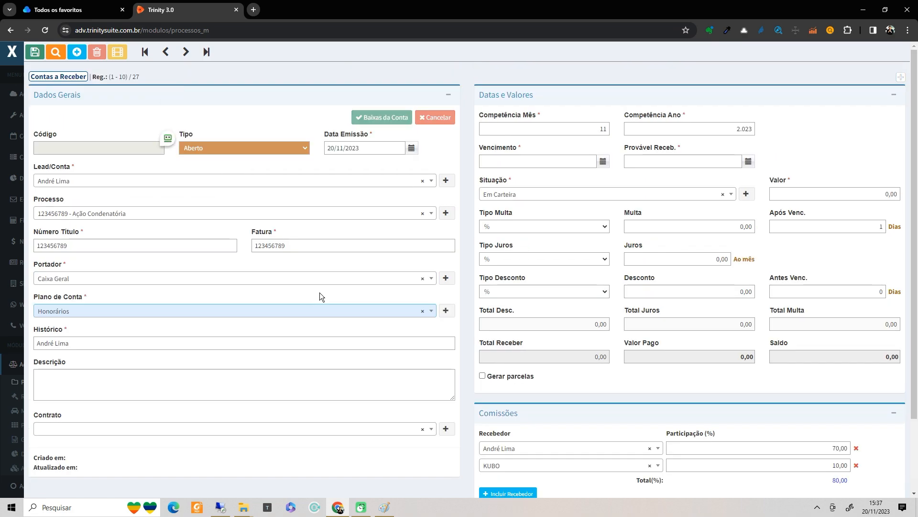
scroll(392, 291, "down", 2)
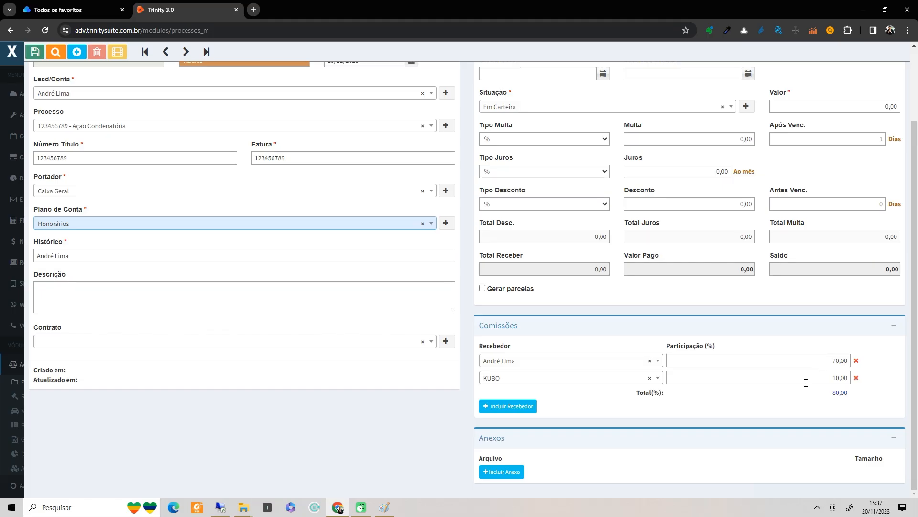
scroll(418, 320, "up", 1)
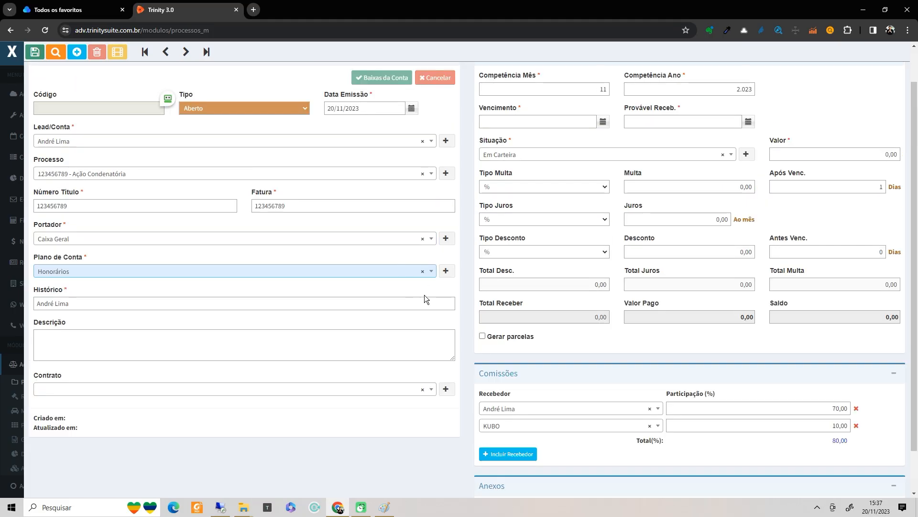
scroll(838, 451, "up", 1)
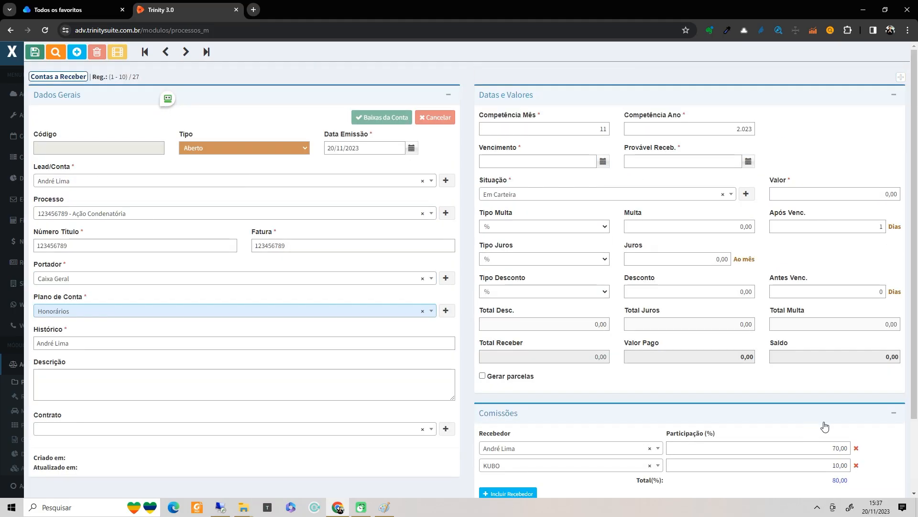
scroll(825, 425, "down", 2)
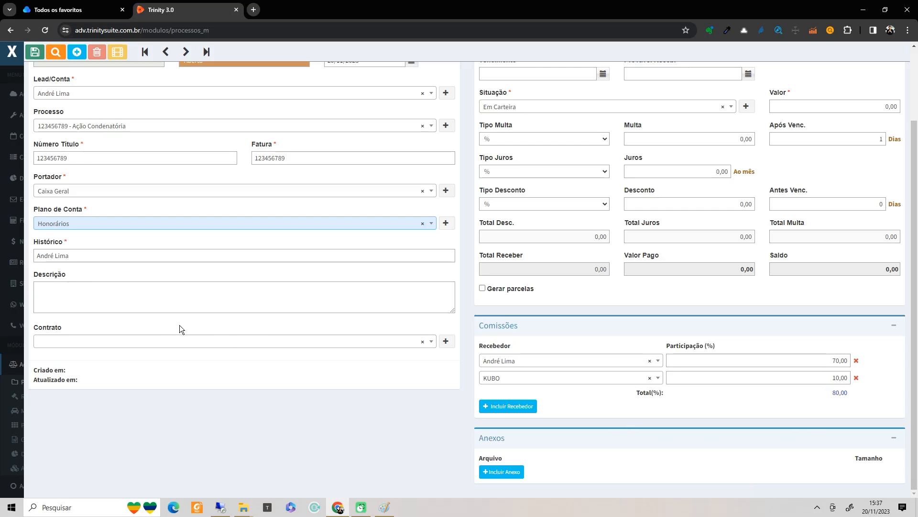
scroll(344, 345, "up", 2)
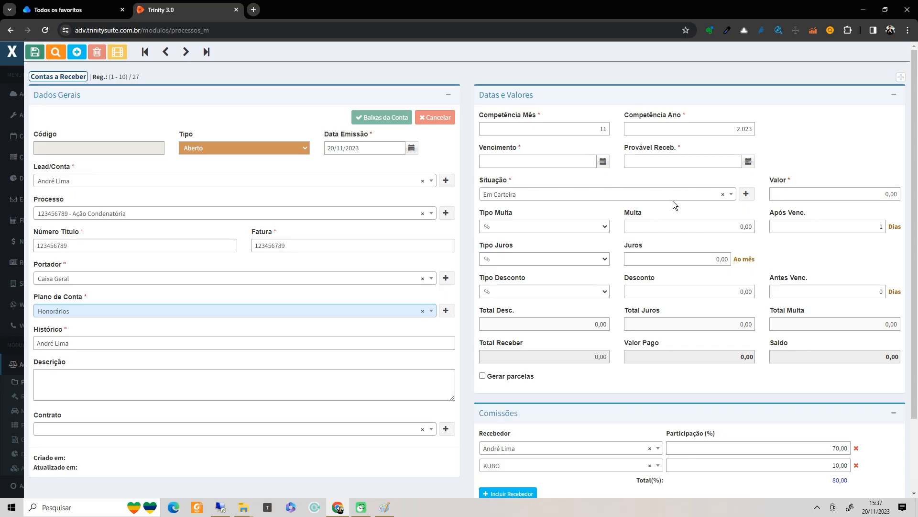
left_click(603, 163)
left_click(602, 164)
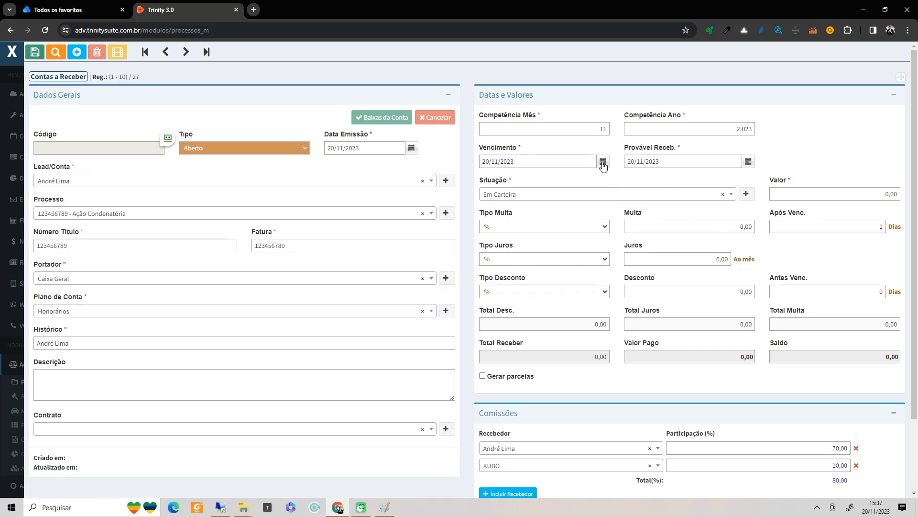
- Enter 10.000,00 as the receivable amount and save it
left_click(791, 198)
type("10000")
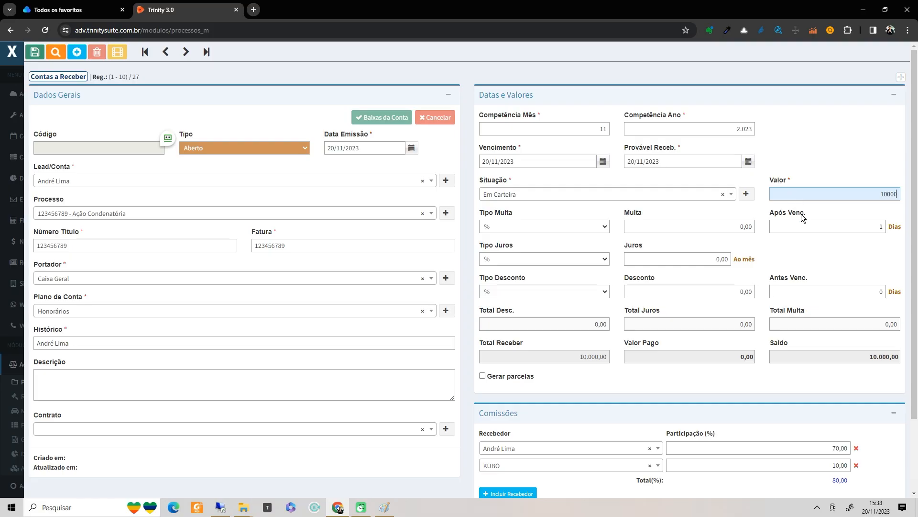
left_click(802, 227)
scroll(645, 263, "down", 1)
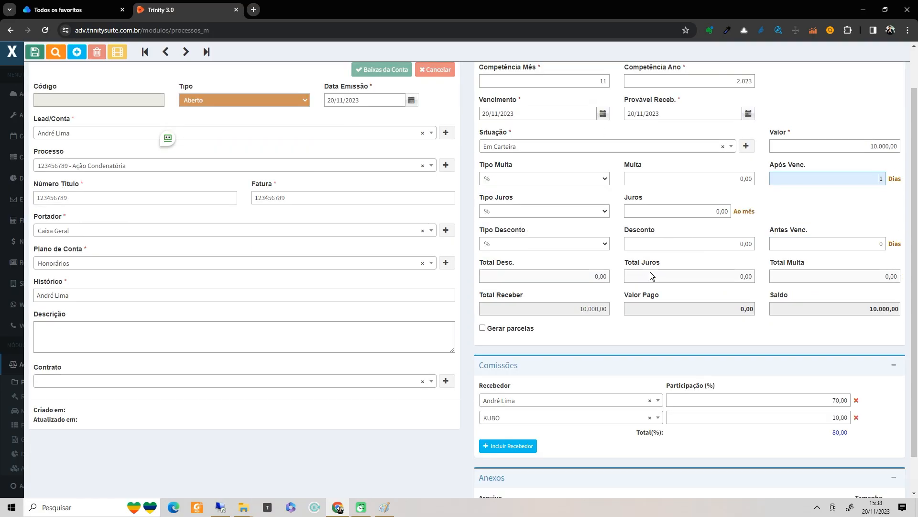
scroll(650, 272, "up", 1)
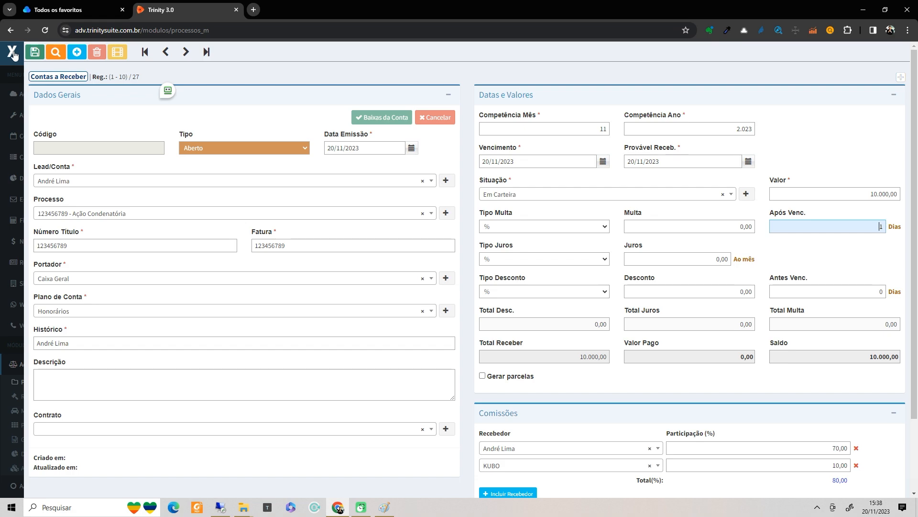
left_click(34, 52)
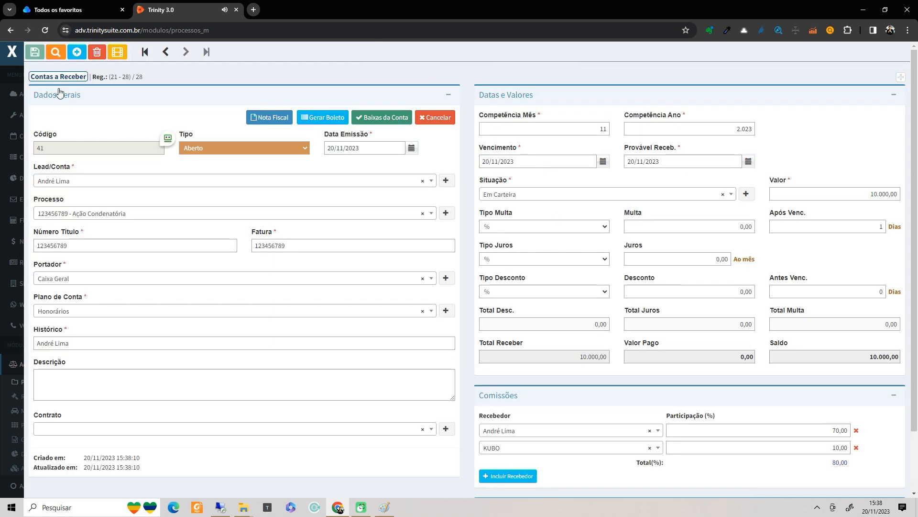
- Return to process 123456789 and toggle the client's Dados Lead/Conta details panel
left_click(12, 53)
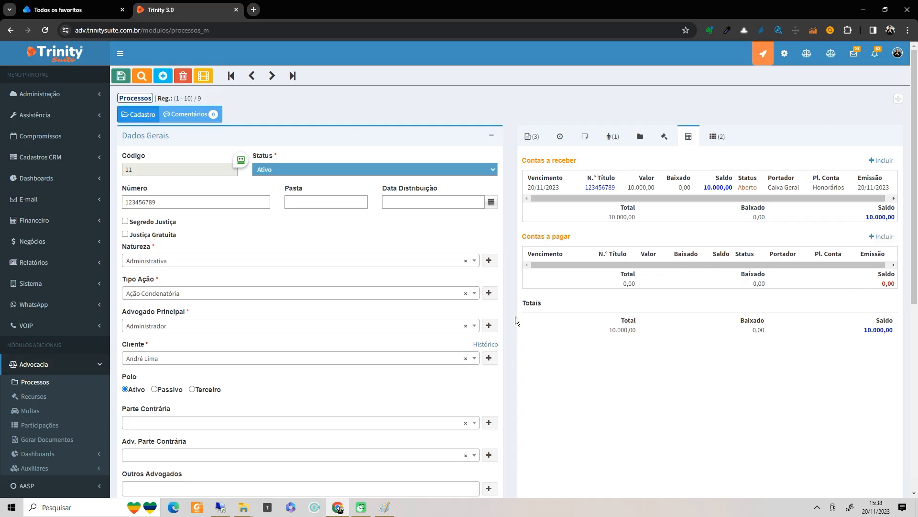
left_click(899, 99)
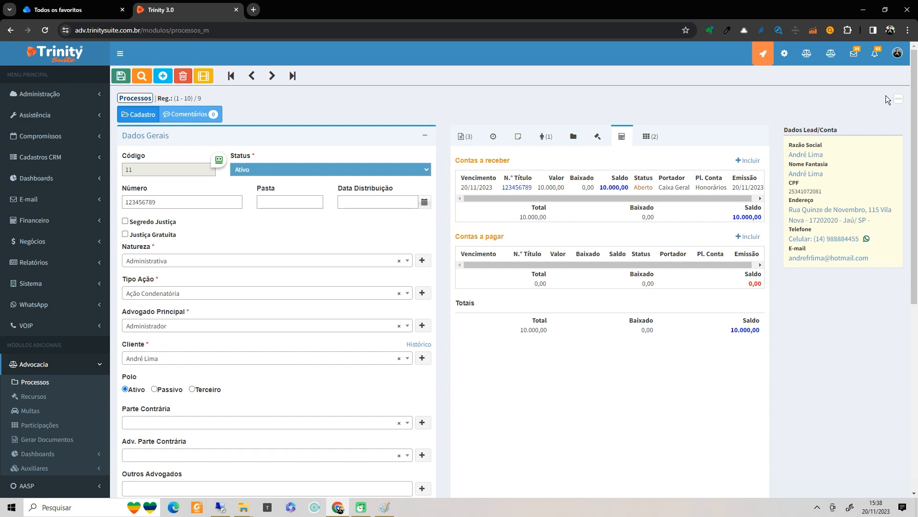
left_click(898, 99)
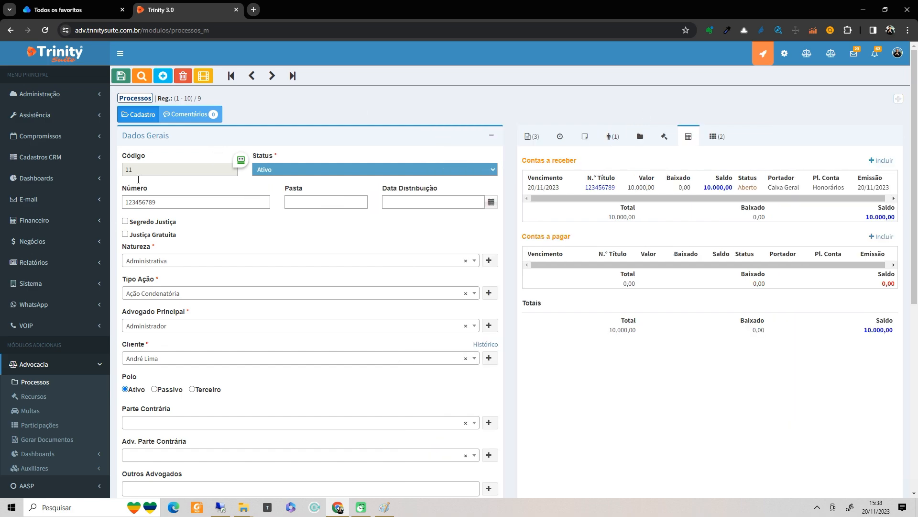
left_click(897, 101)
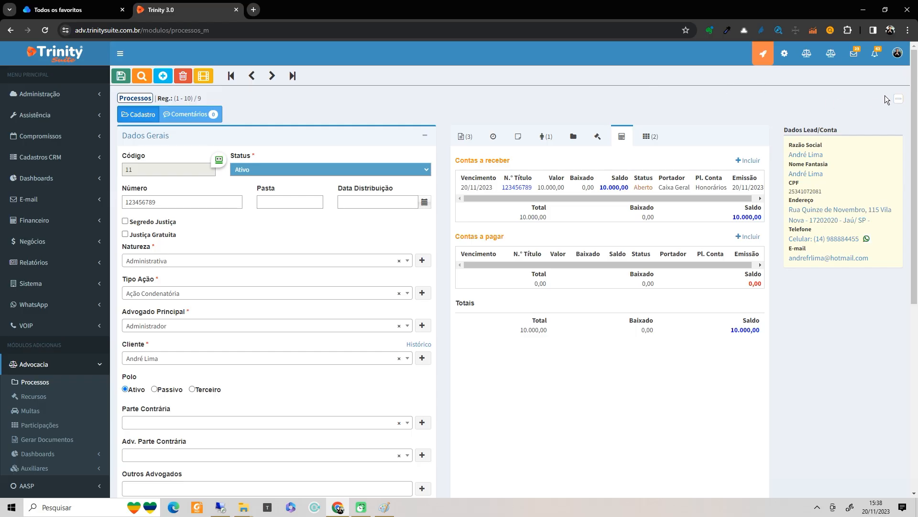
left_click(897, 101)
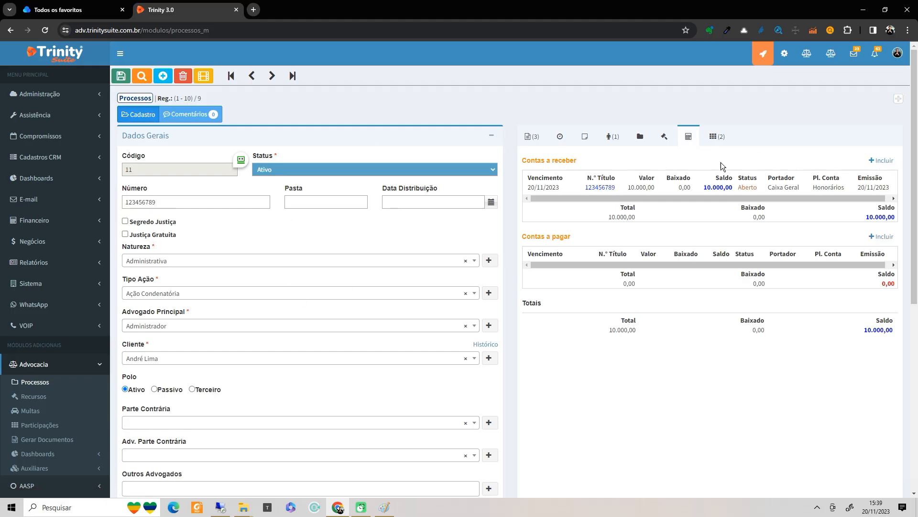
left_click(881, 165)
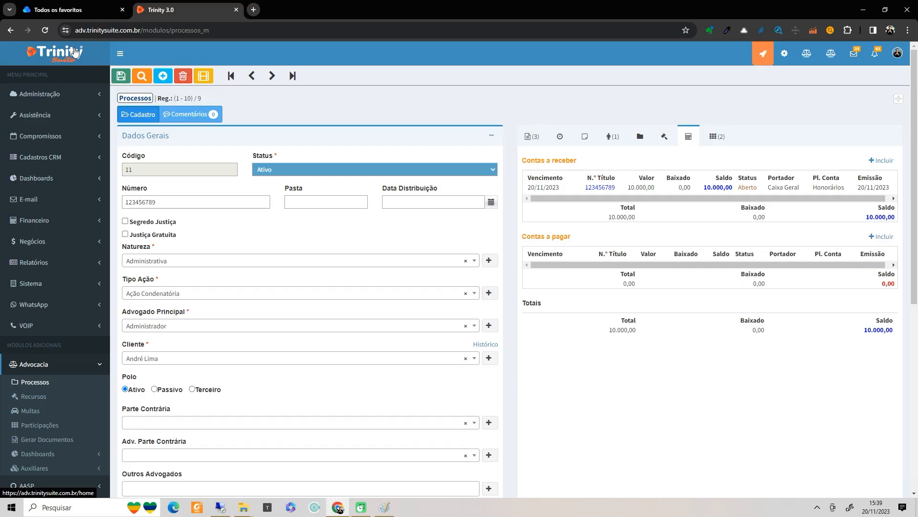
- Leave without saving and open process 'teste' (code 12) from the process list
left_click(141, 78)
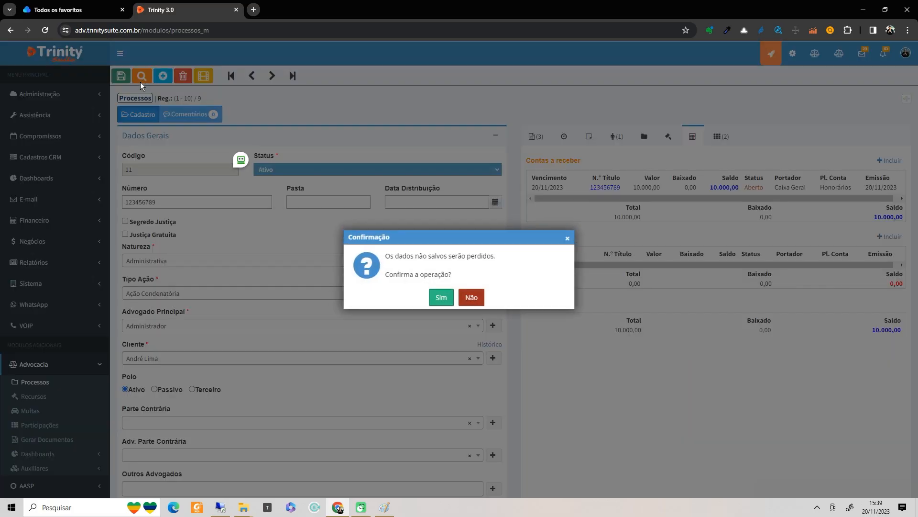
left_click(439, 299)
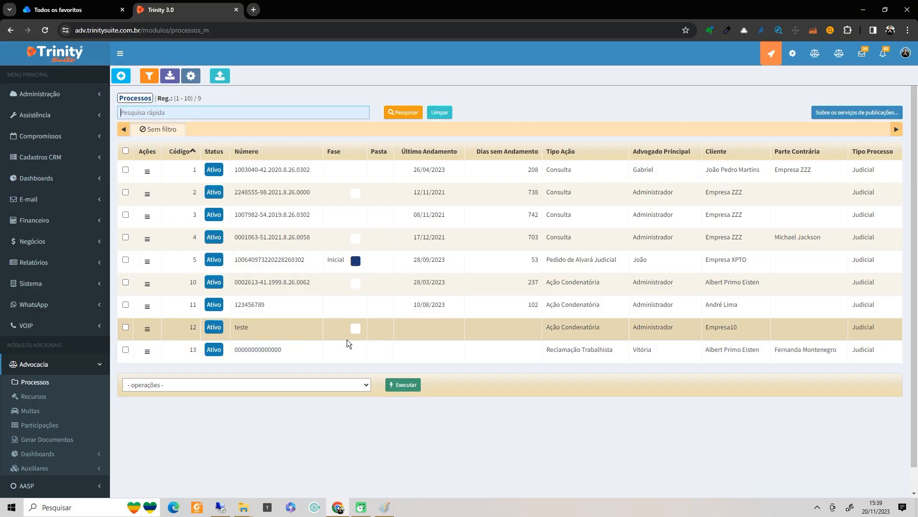
double_click(302, 328)
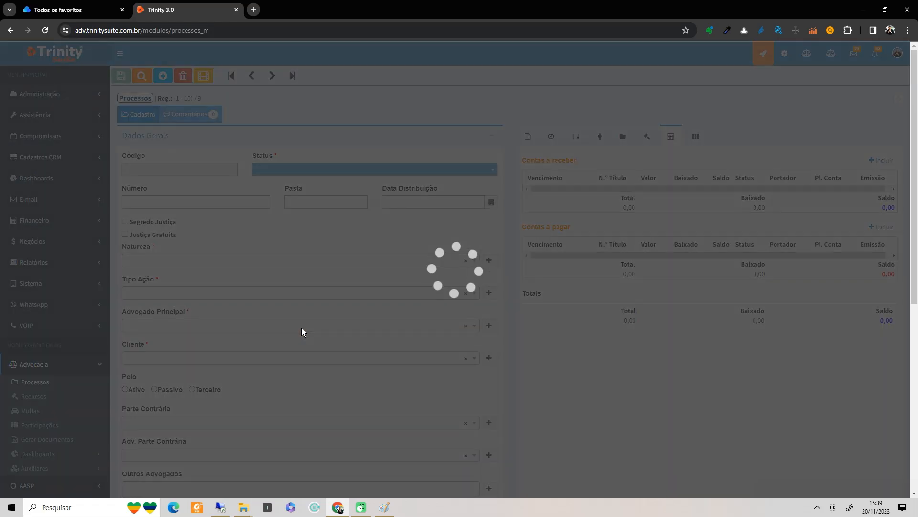
scroll(236, 287, "down", 1)
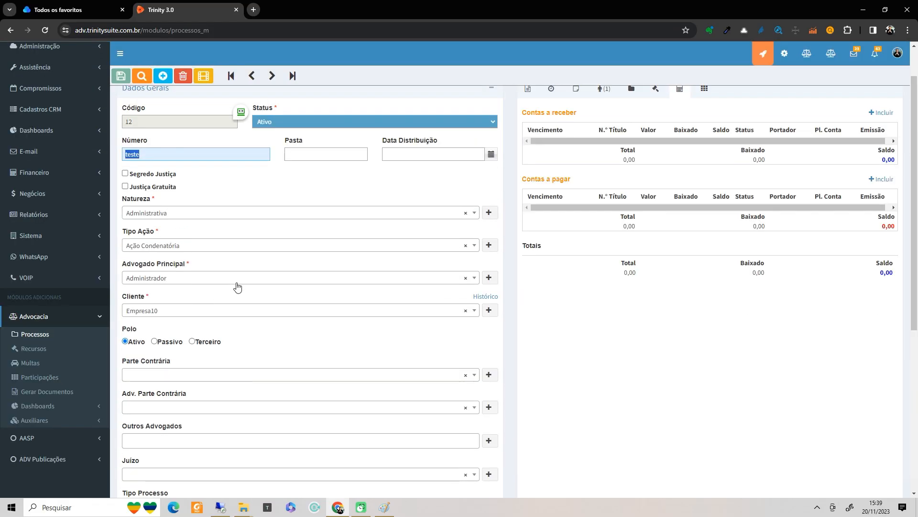
scroll(440, 177, "up", 1)
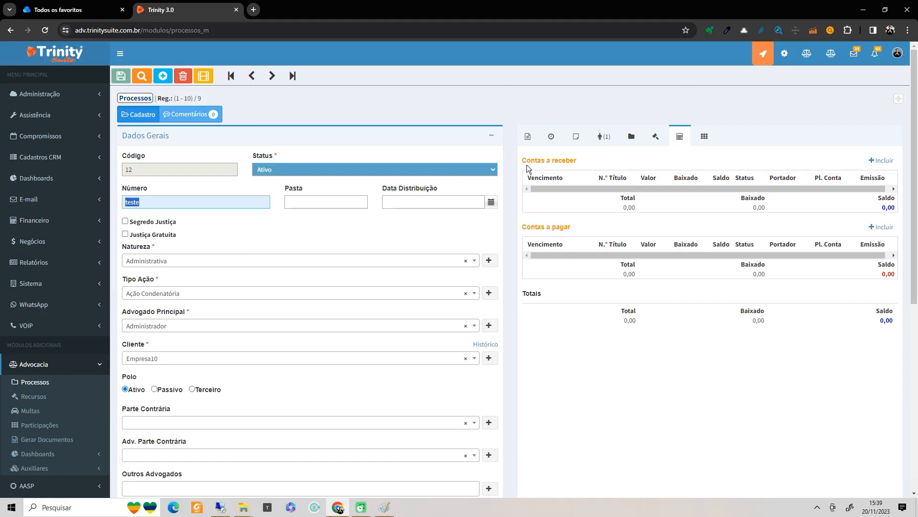
- Add Empresa10 as a commission recipient with 50% participation
left_click(703, 137)
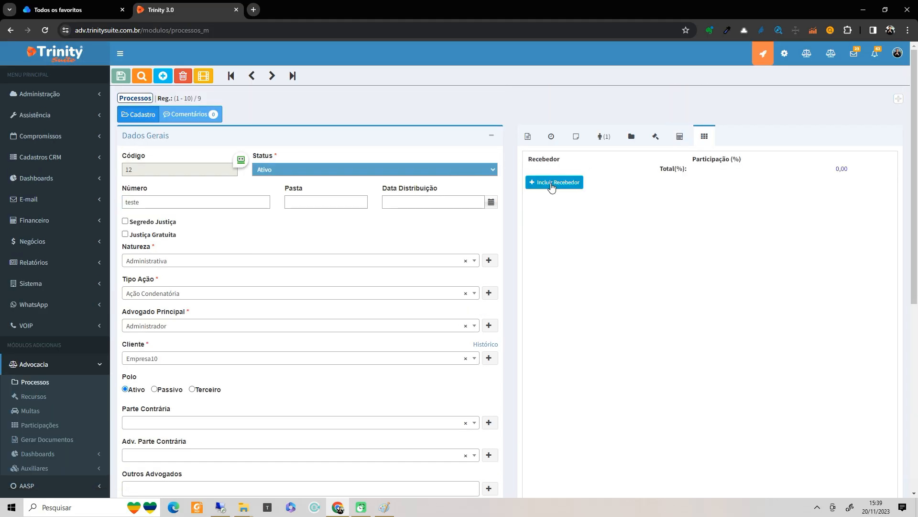
left_click(614, 175)
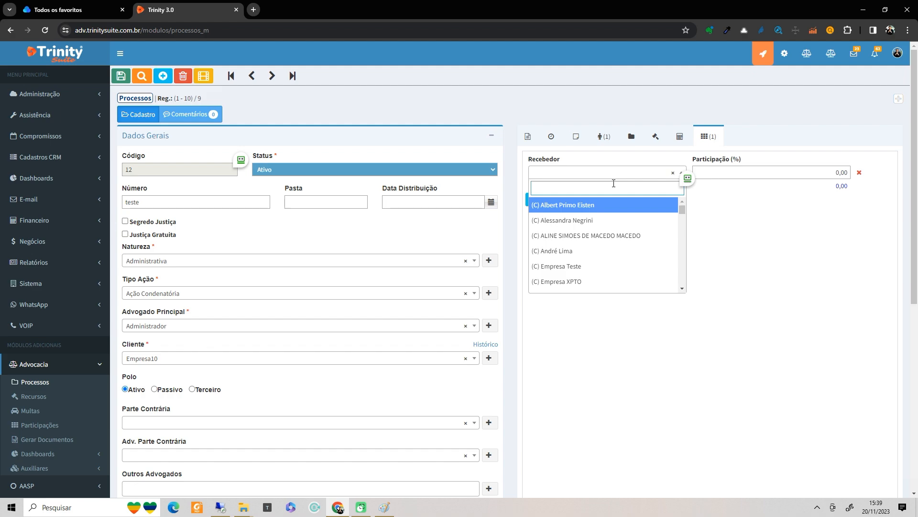
type("emre")
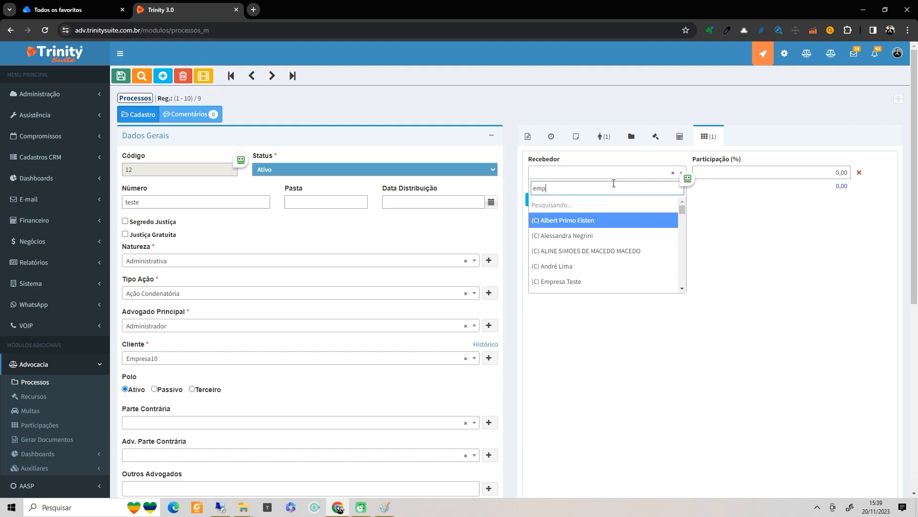
type("resa10")
left_click(542, 207)
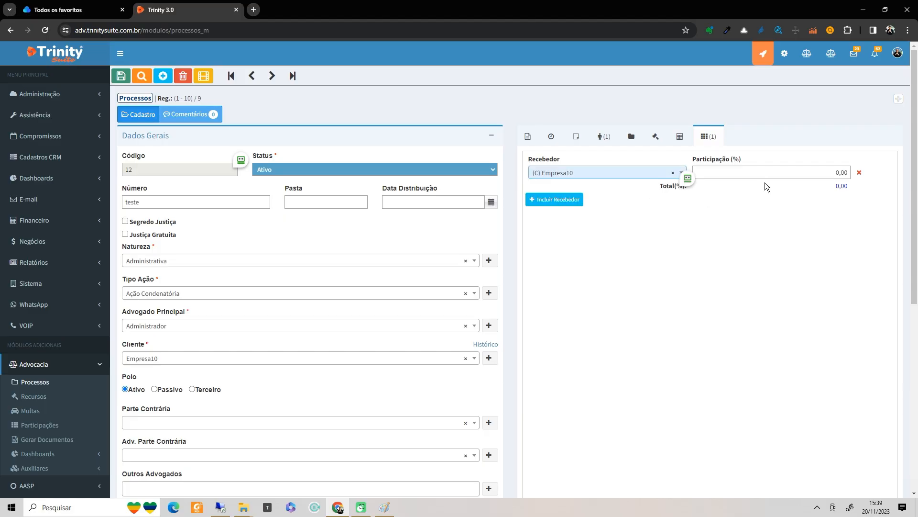
left_click(776, 175)
type("50")
key("Tab")
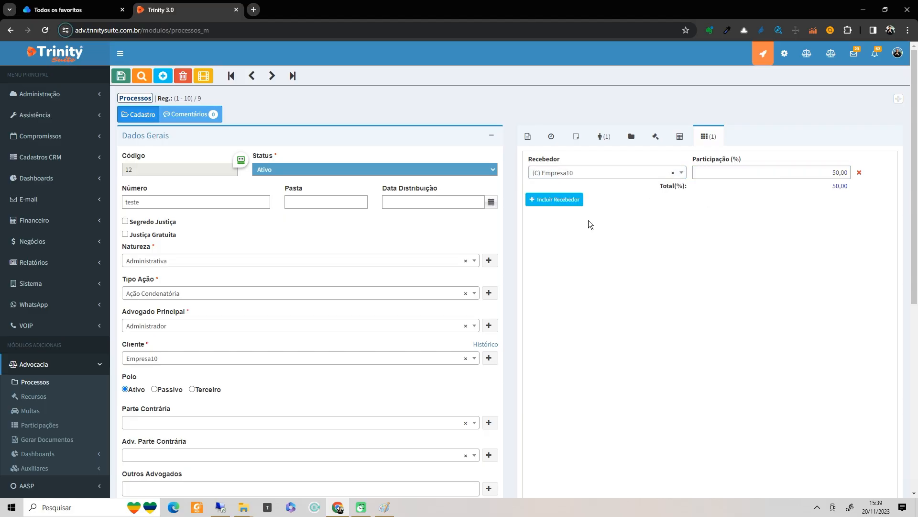
- Add KUBO as a second recipient at 10% and save the process
left_click(572, 201)
left_click(576, 194)
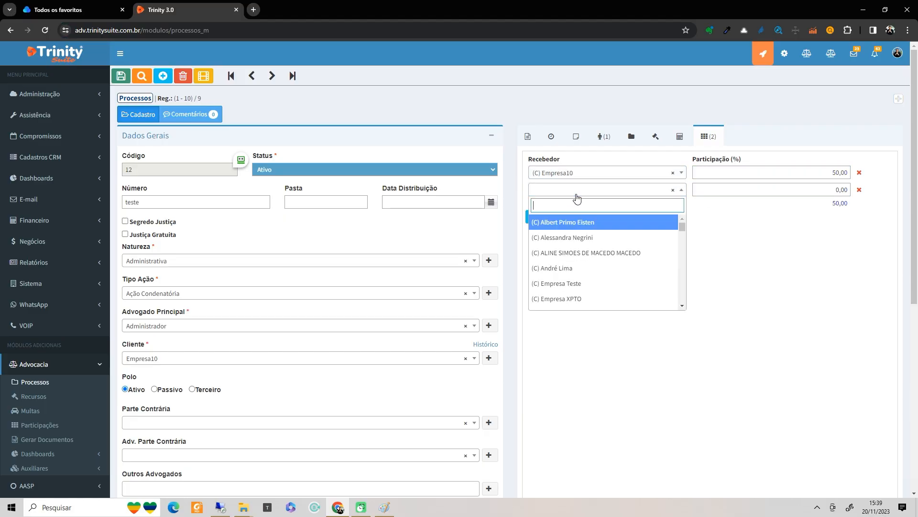
type("kbu")
key("BackSpace")
key("BackSpace")
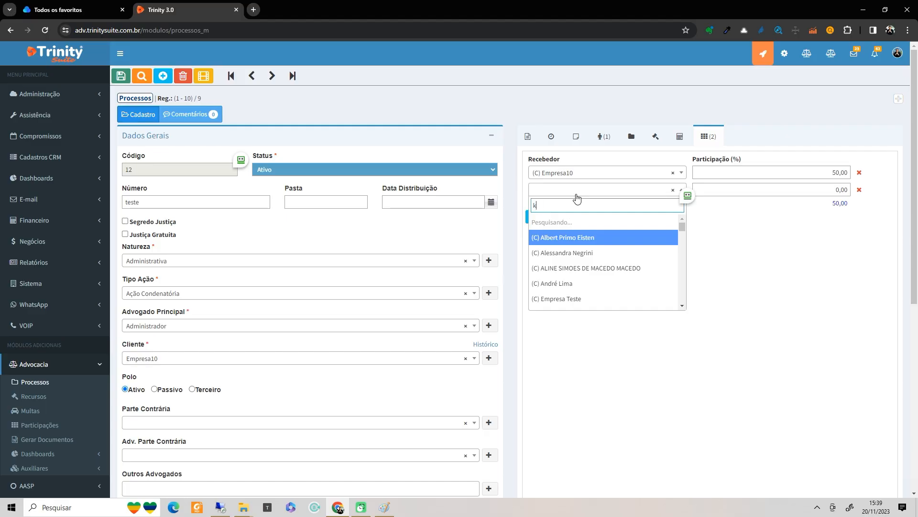
type("ubo")
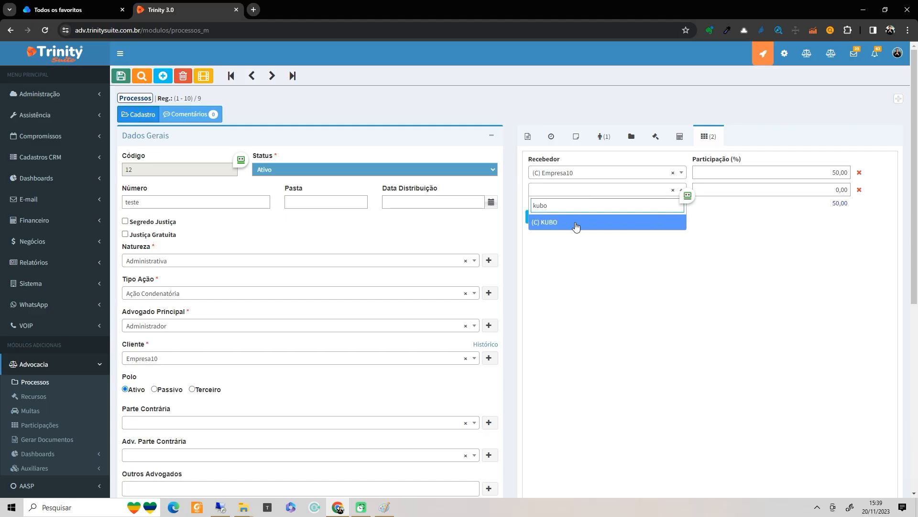
left_click(576, 224)
left_click(825, 189)
type("10")
key("Tab")
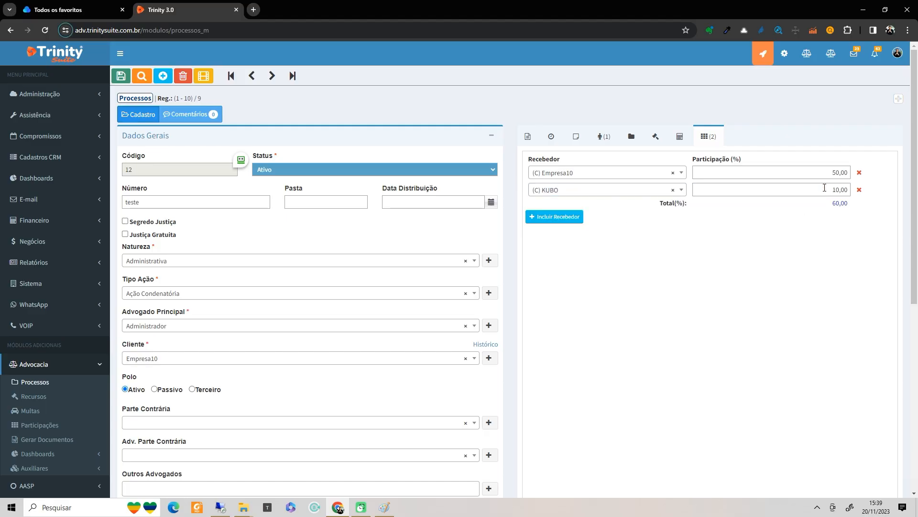
left_click(121, 76)
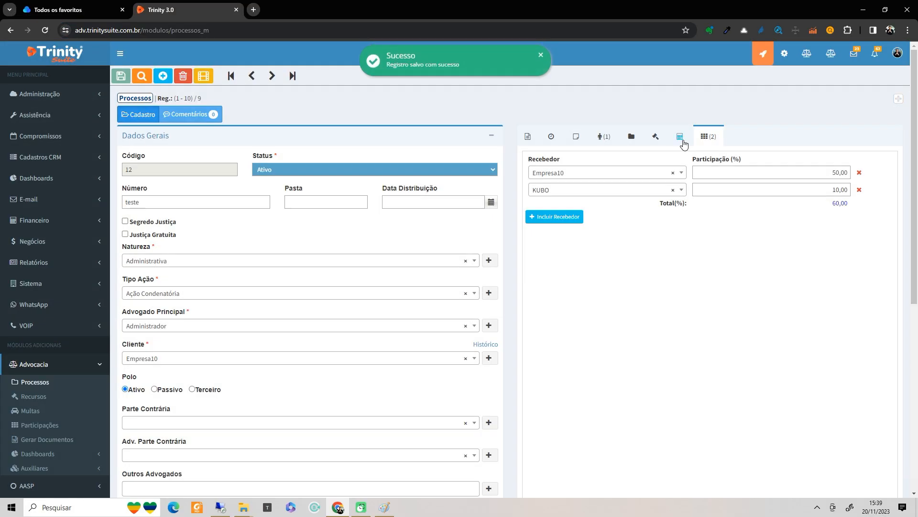
left_click(679, 137)
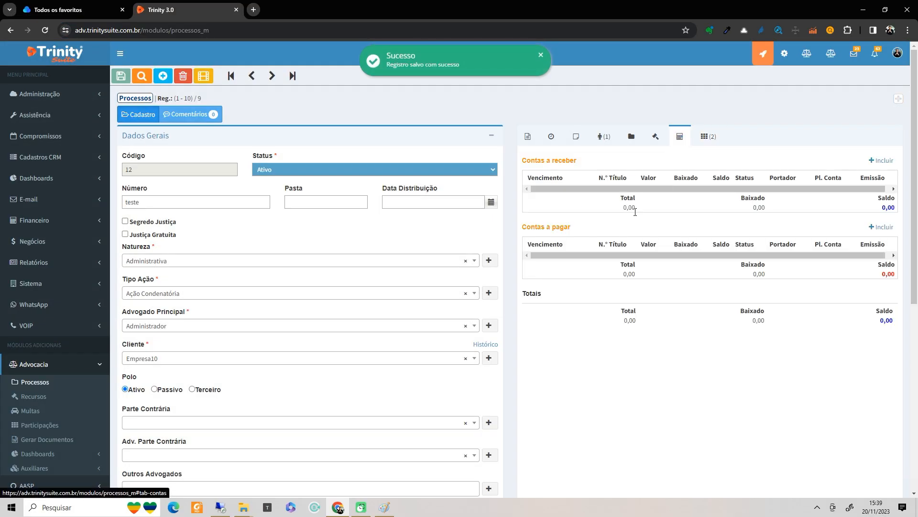
- Start a new receivable linked to process 'teste' with Plano de Conta Honorários
left_click(887, 161)
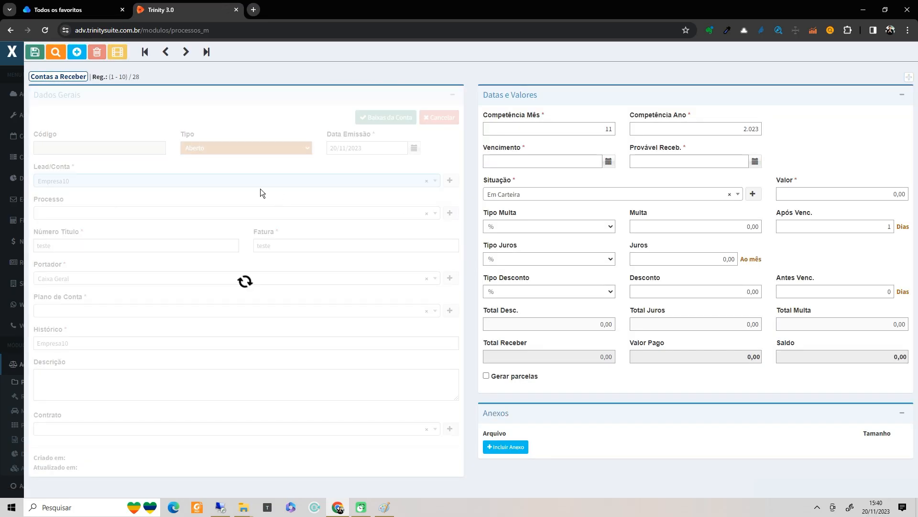
left_click(267, 218)
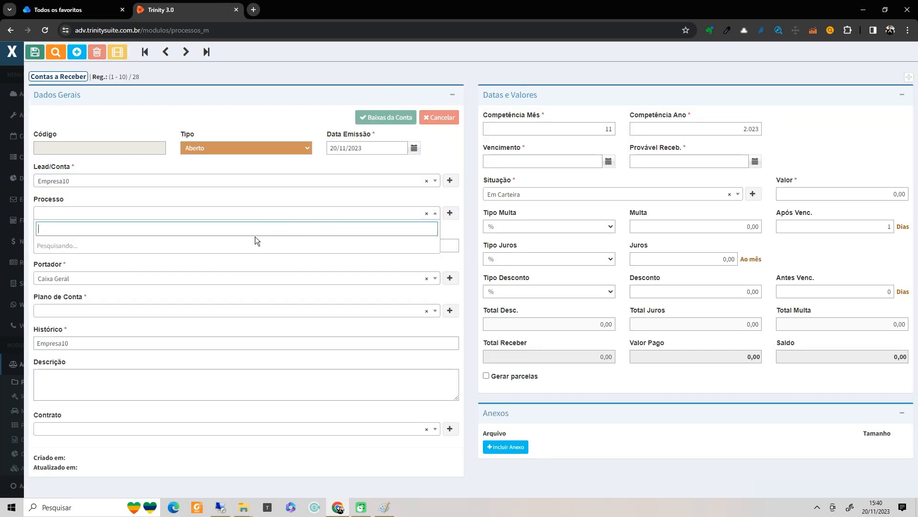
left_click(252, 239)
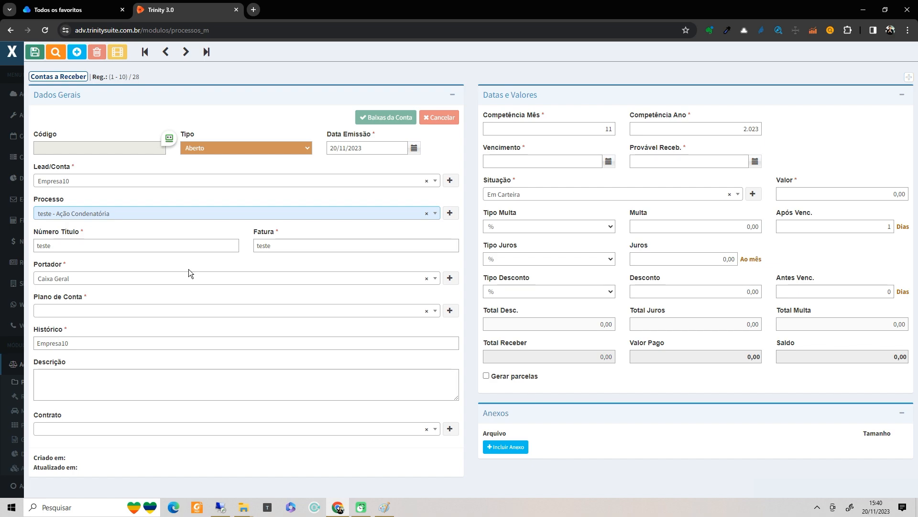
left_click(183, 310)
type("hon")
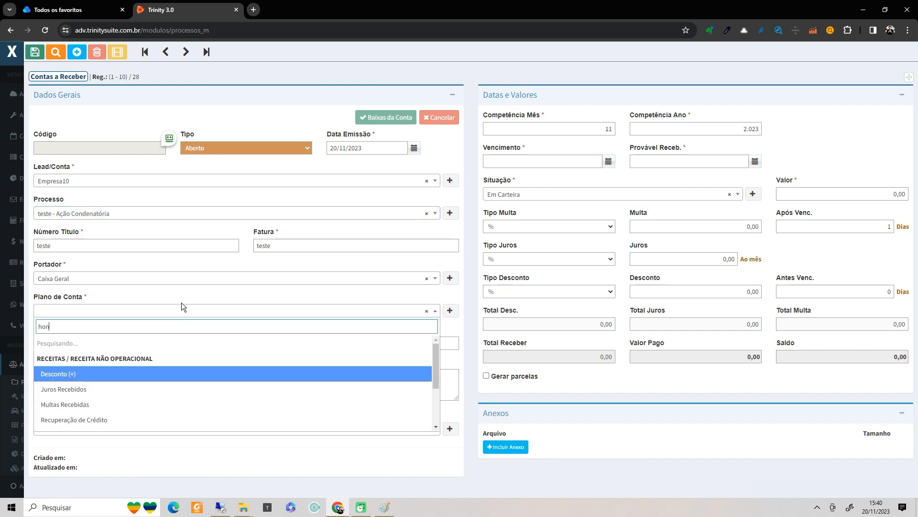
type("o")
left_click(136, 363)
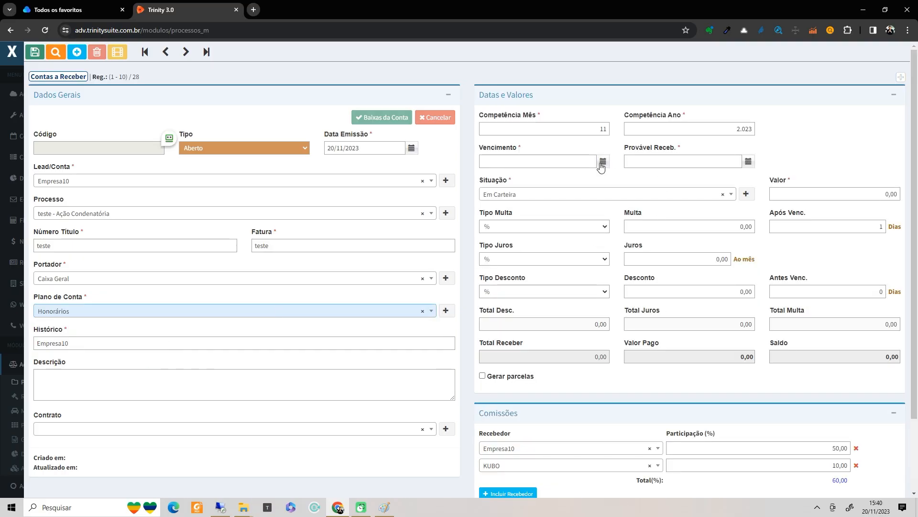
- Set due date 20/11/2023 and amount 1.000,00, then save the receivable
left_click(602, 162)
left_click(520, 250)
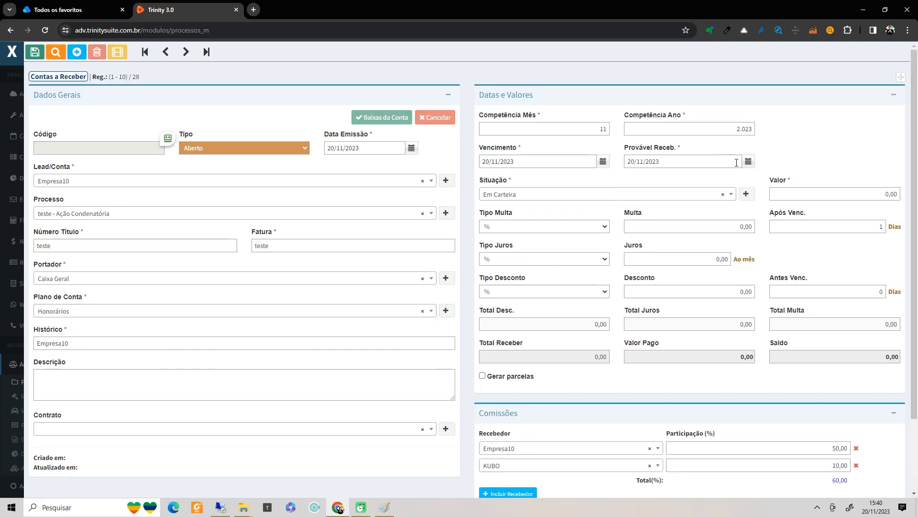
left_click(837, 191)
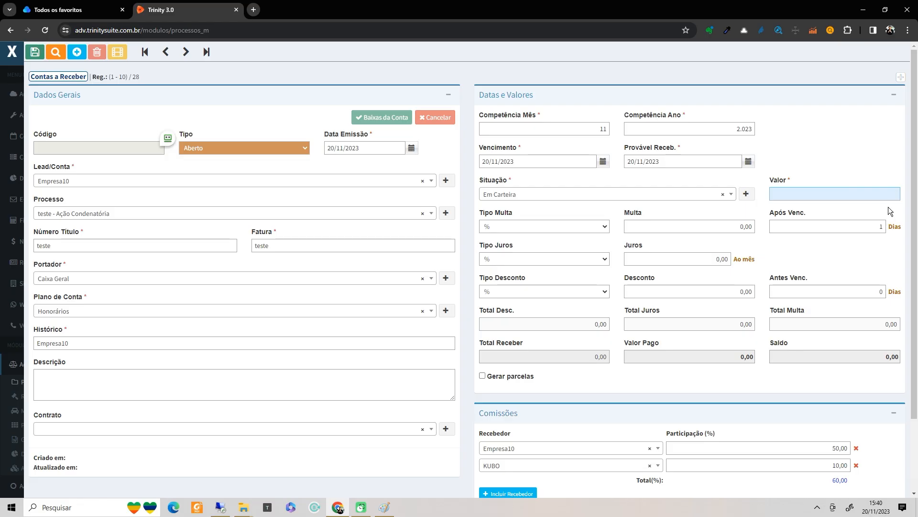
type("1000")
key("Tab")
scroll(819, 281, "down", 1)
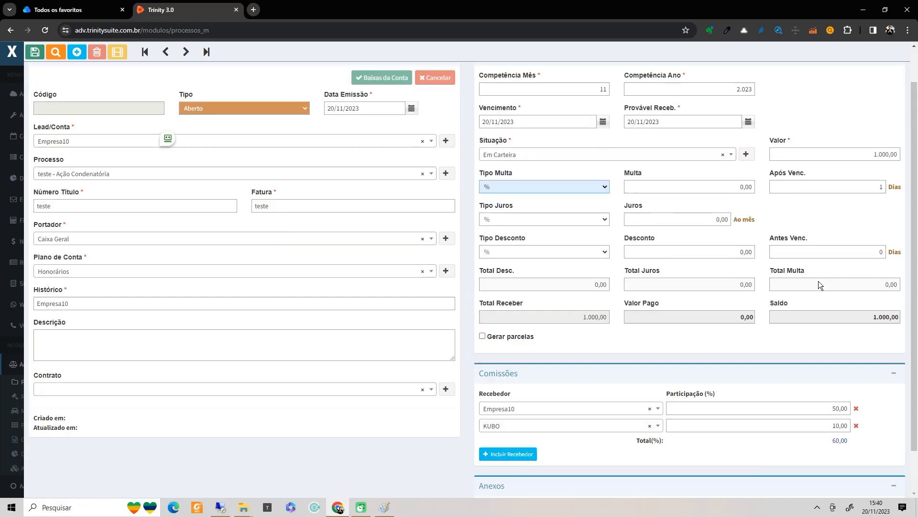
scroll(819, 280, "up", 1)
left_click(34, 52)
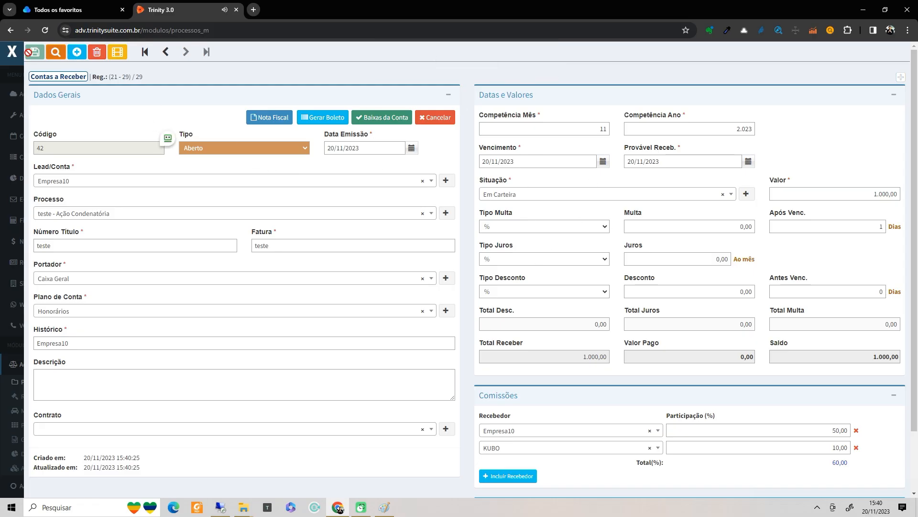
- Close the new receivable and reopen the 'teste' receivable from the process to check it
left_click(13, 51)
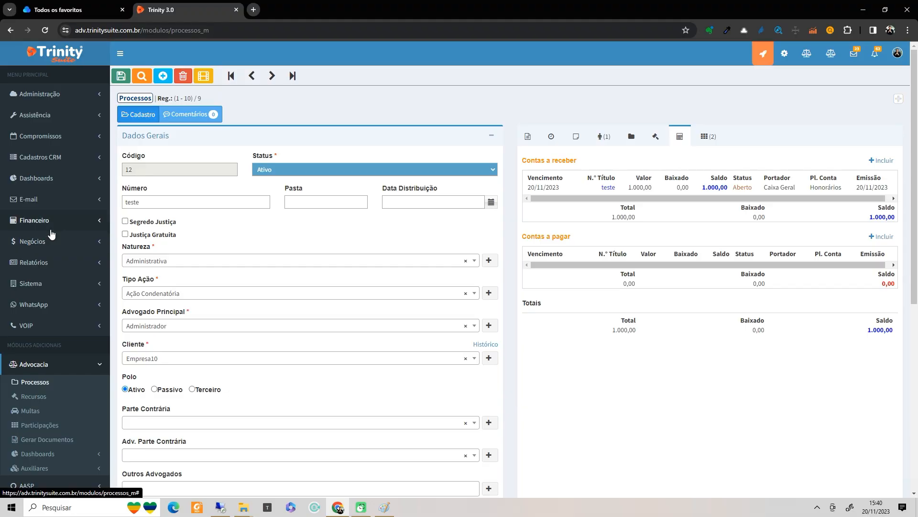
left_click(603, 190)
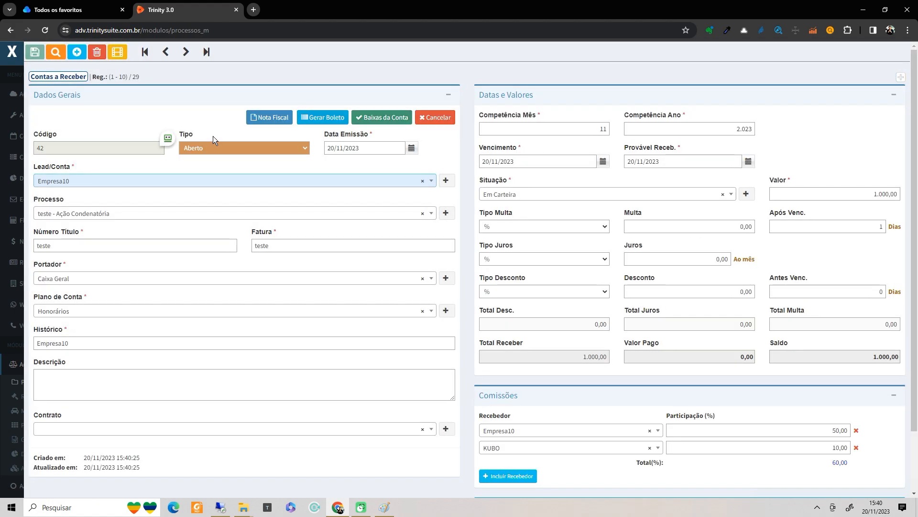
left_click(12, 51)
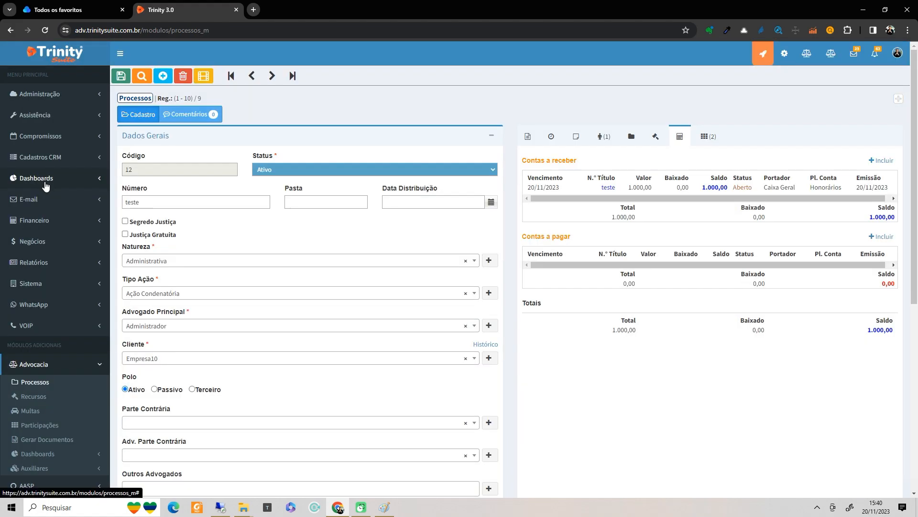
- Discard unsaved process changes and open the Financeiro Contas Receber list
left_click(51, 221)
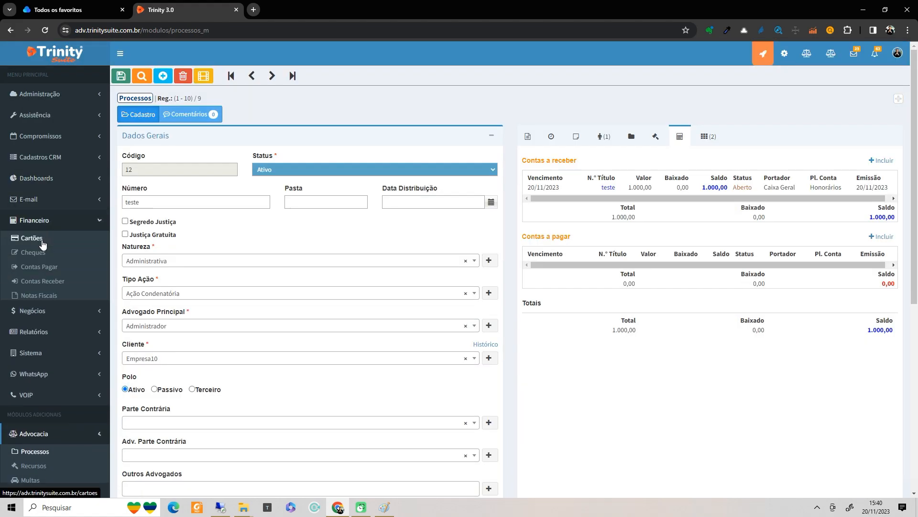
left_click(50, 281)
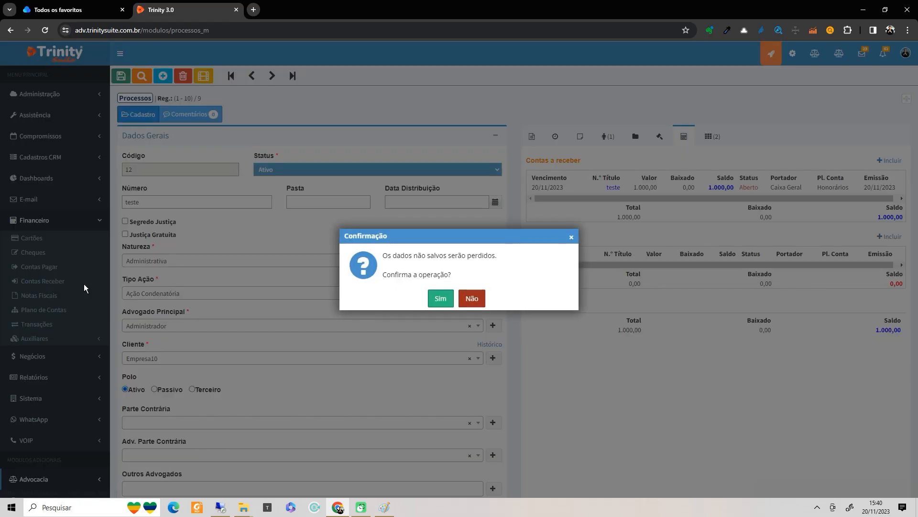
left_click(442, 301)
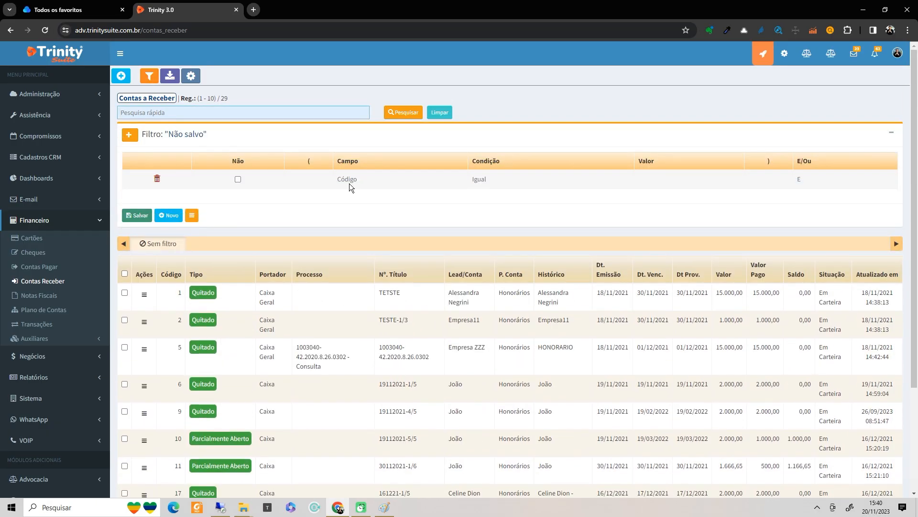
- Set a filter condition of Data de Vencimento equal to Hoje
left_click(349, 182)
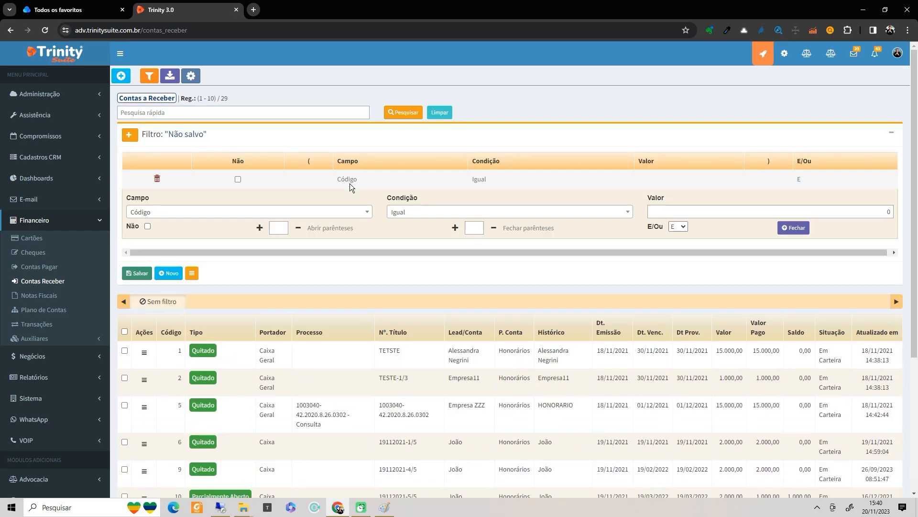
left_click(341, 212)
type("vec")
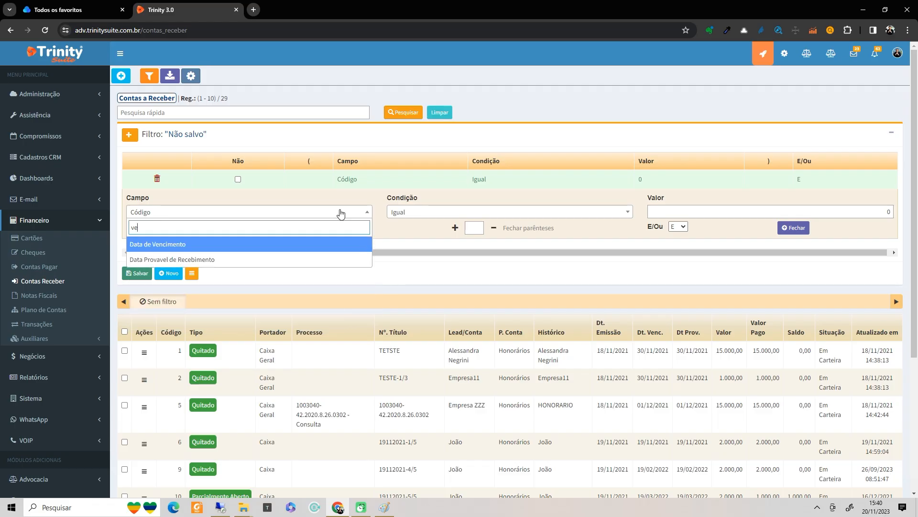
key("BackSpace")
key("BackSpace")
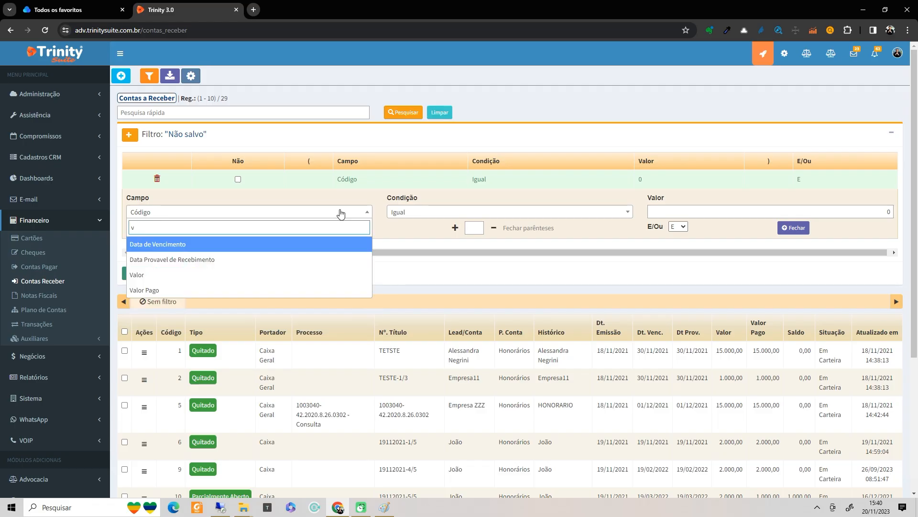
type("enci")
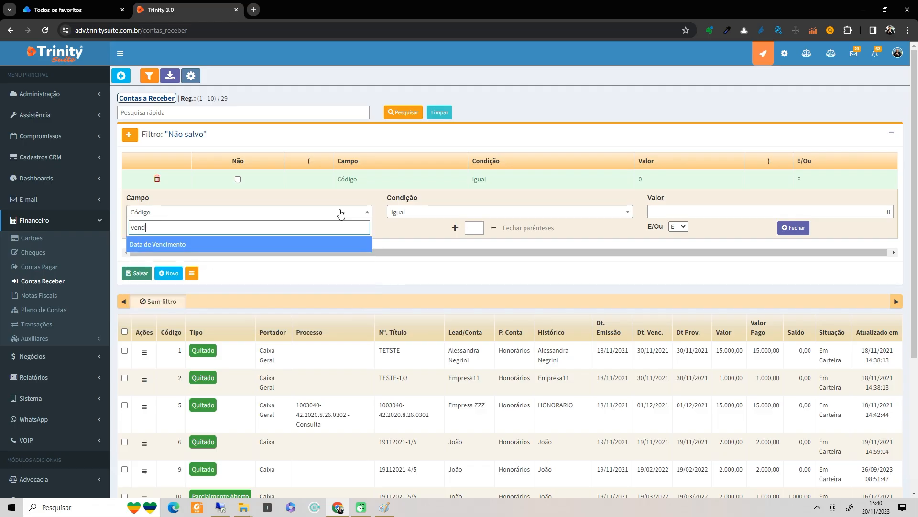
left_click(342, 244)
left_click(588, 214)
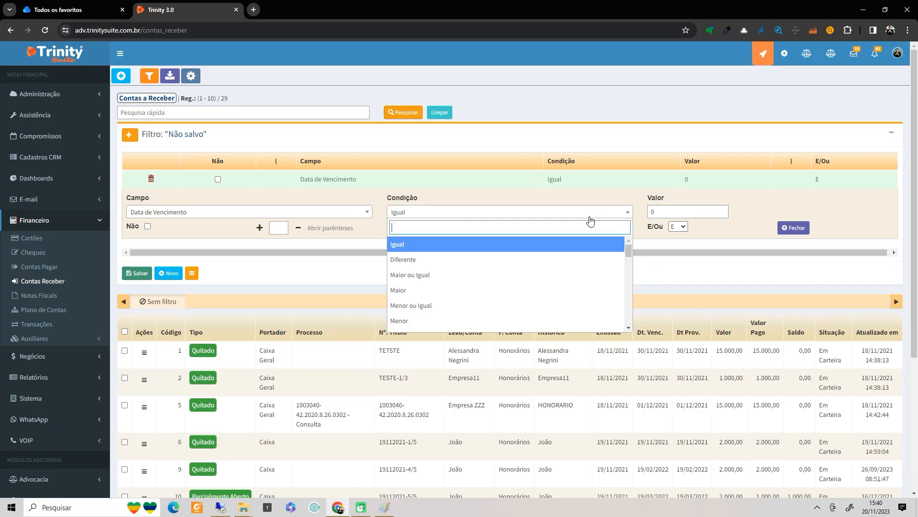
scroll(505, 297, "down", 3)
left_click(498, 291)
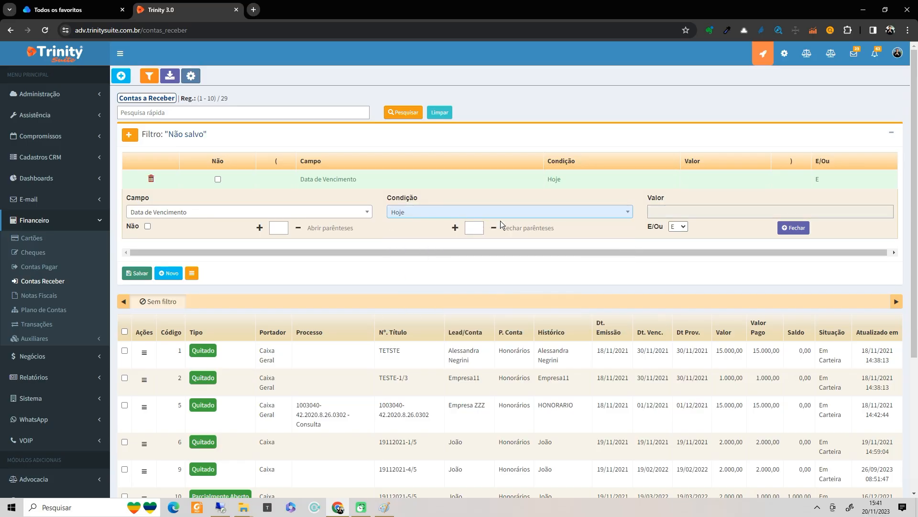
- Save the filter under the name Hoje, then return to the unfiltered list
left_click(144, 277)
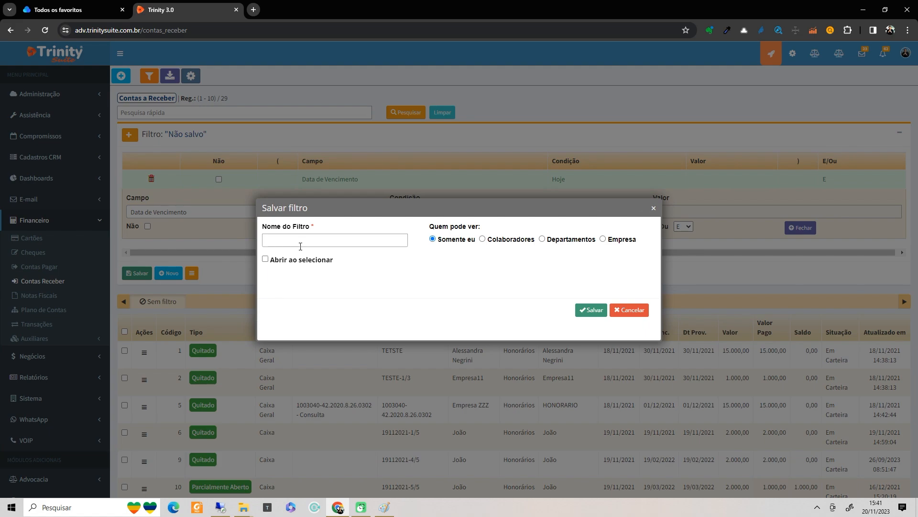
left_click(299, 242)
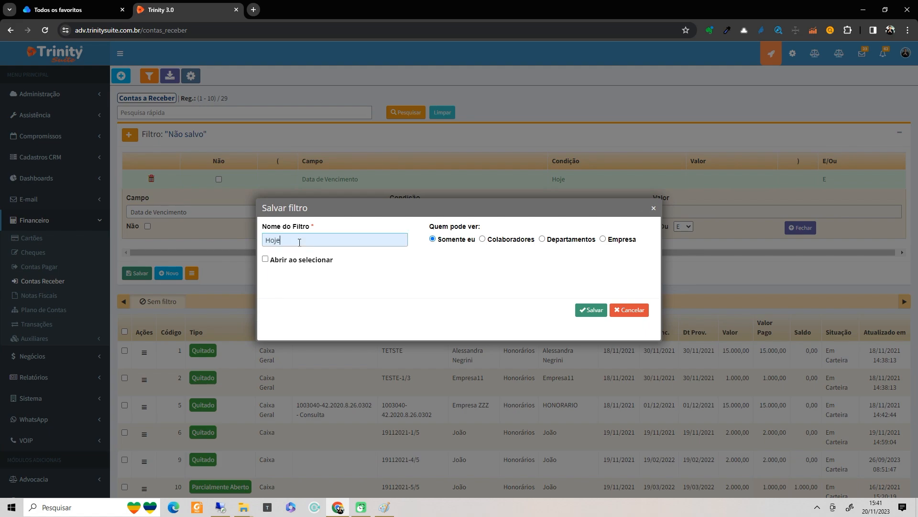
left_click(591, 309)
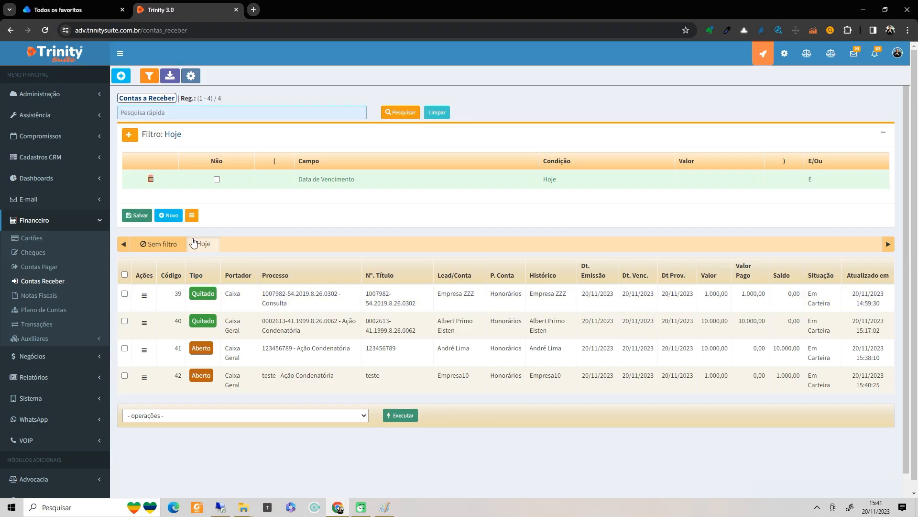
left_click(167, 244)
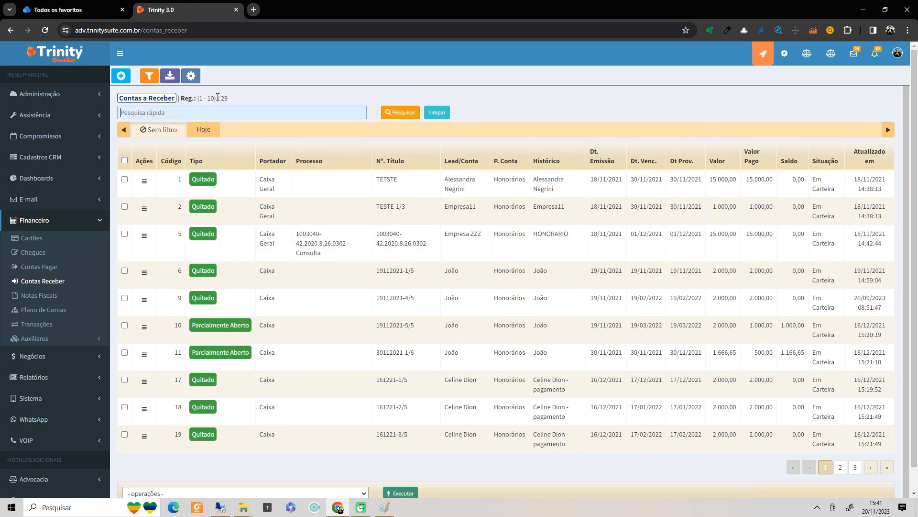
- Apply the Hoje filter to list only receivables due today
double_click(224, 99)
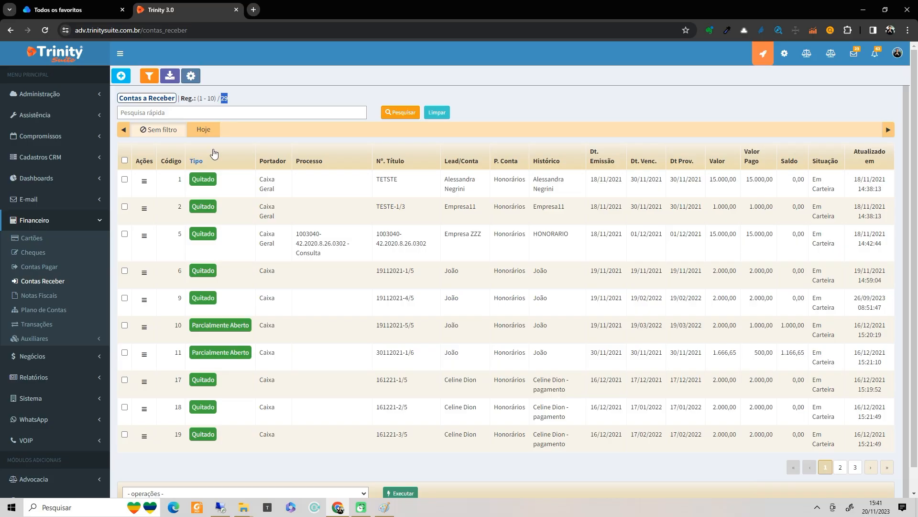
left_click(214, 165)
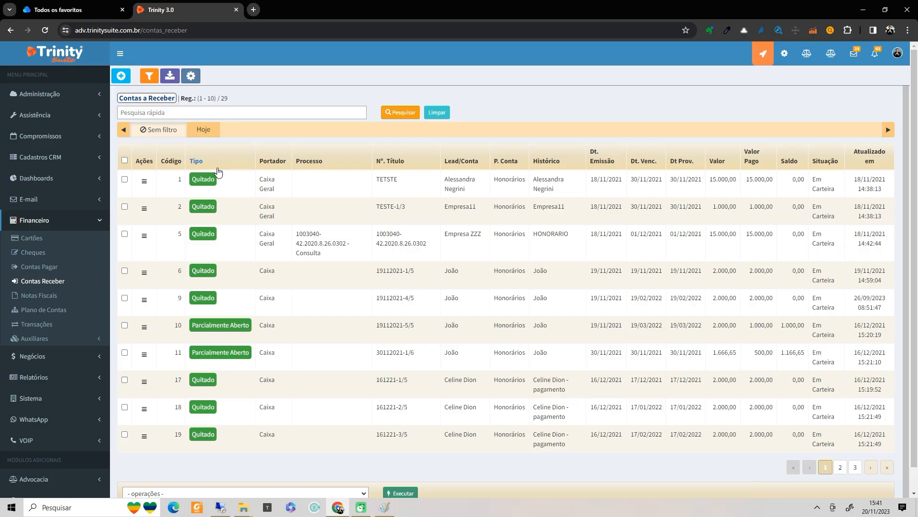
left_click(203, 131)
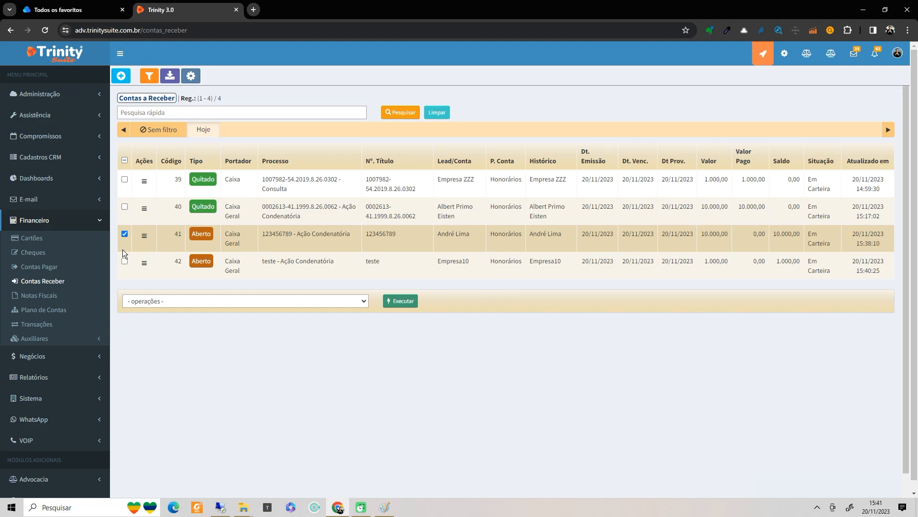
- Settle both open receivables with the Baixar operation, then go to Financeiro > Transações
left_click(125, 261)
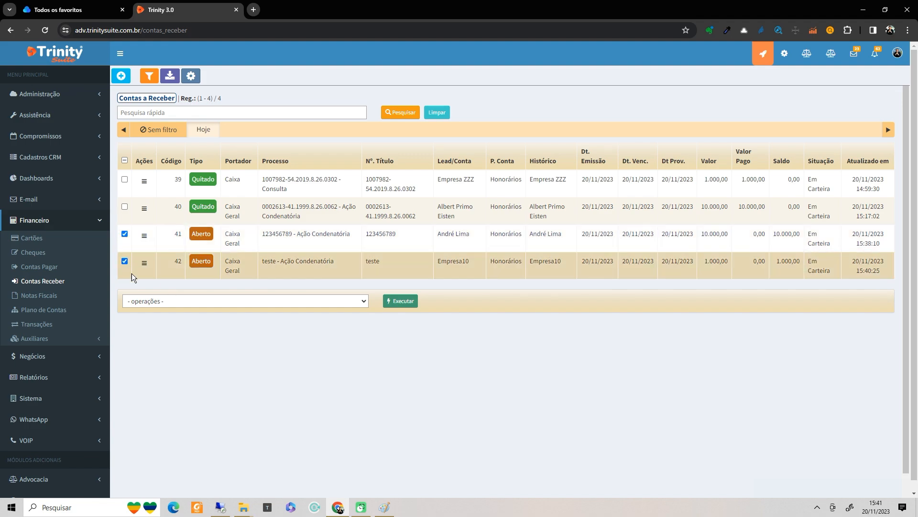
left_click(167, 302)
left_click(167, 324)
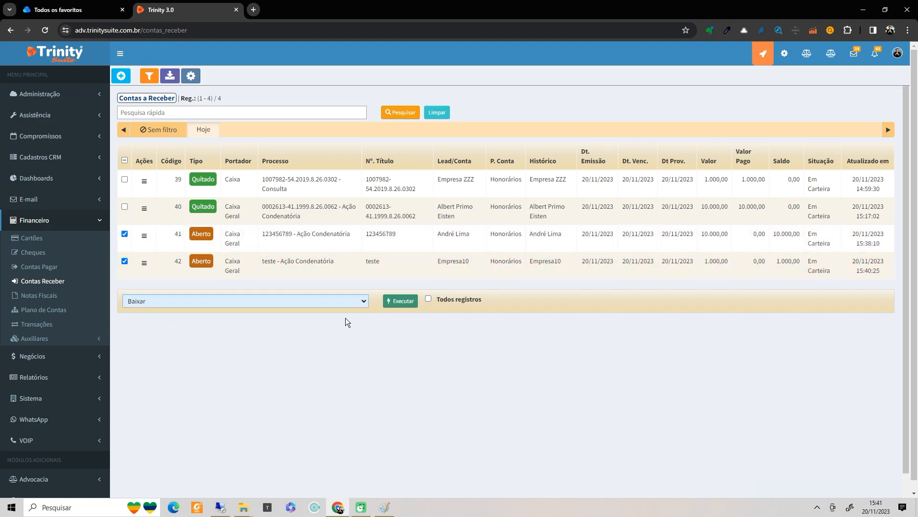
left_click(393, 302)
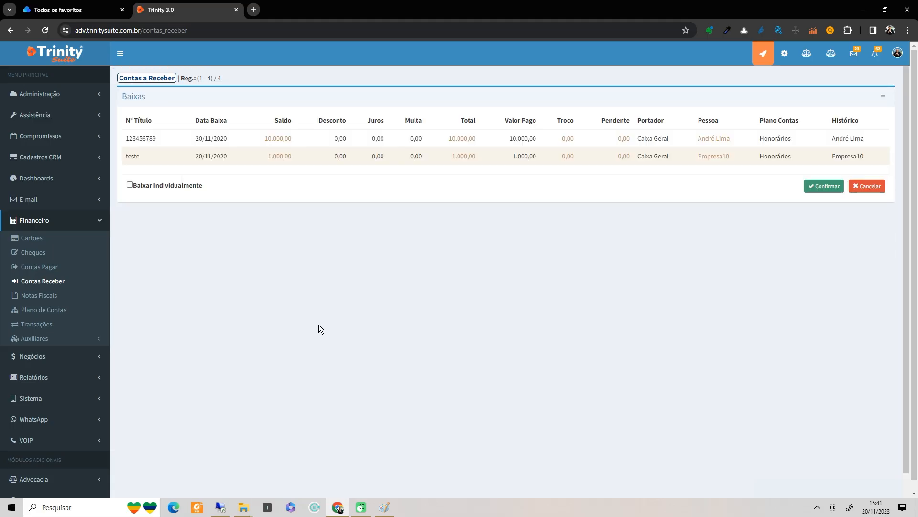
left_click(821, 189)
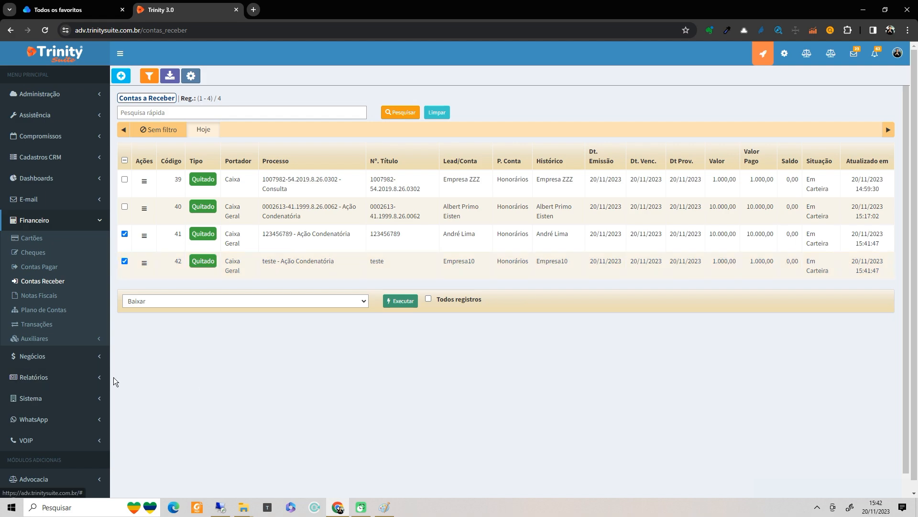
left_click(37, 328)
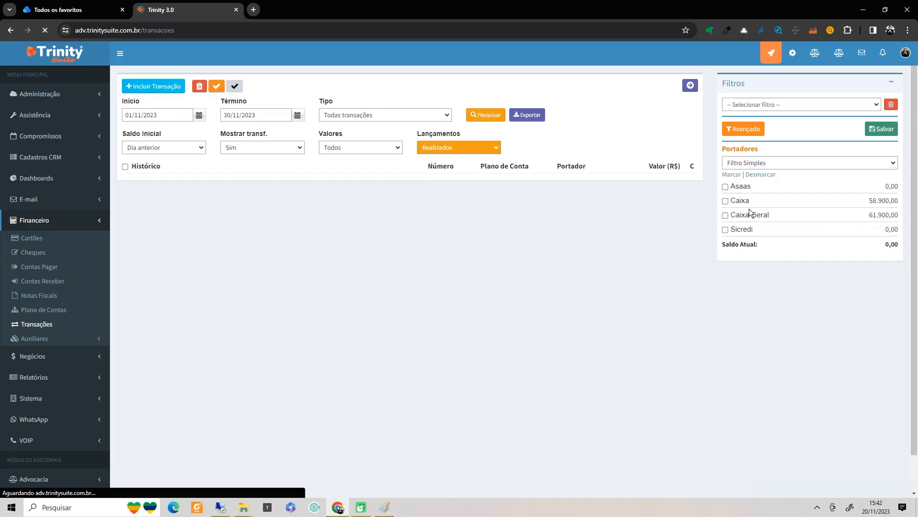
- Search Caixa Geral transactions starting from 20/11/2023
left_click(725, 215)
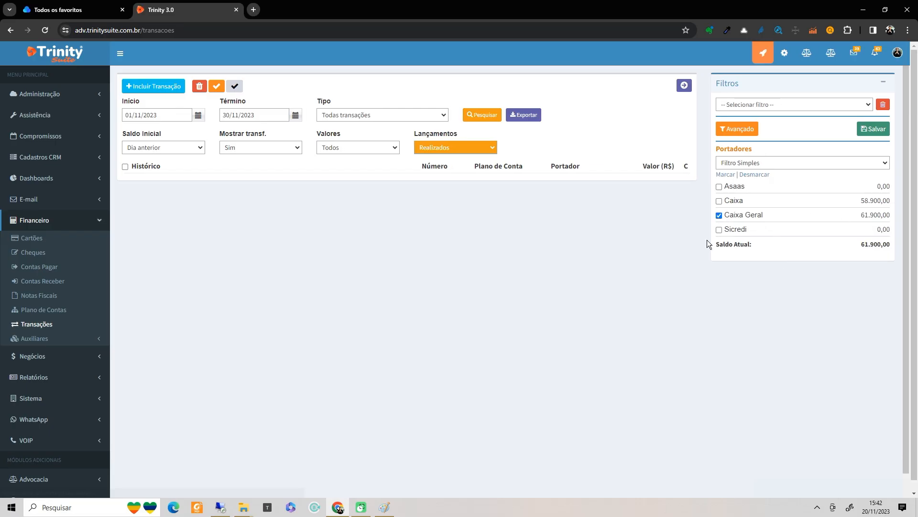
left_click_drag(164, 115, 5, 66)
type("20/1")
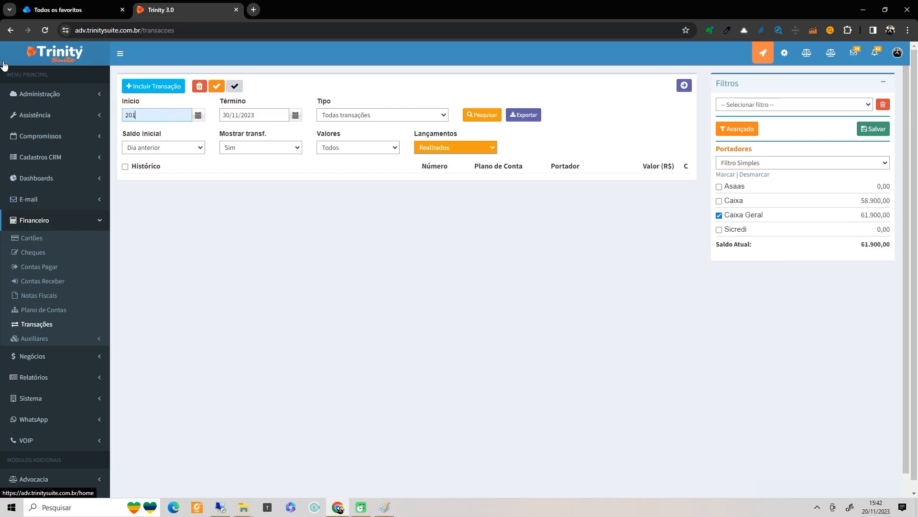
type("1")
key("Tab")
left_click(482, 115)
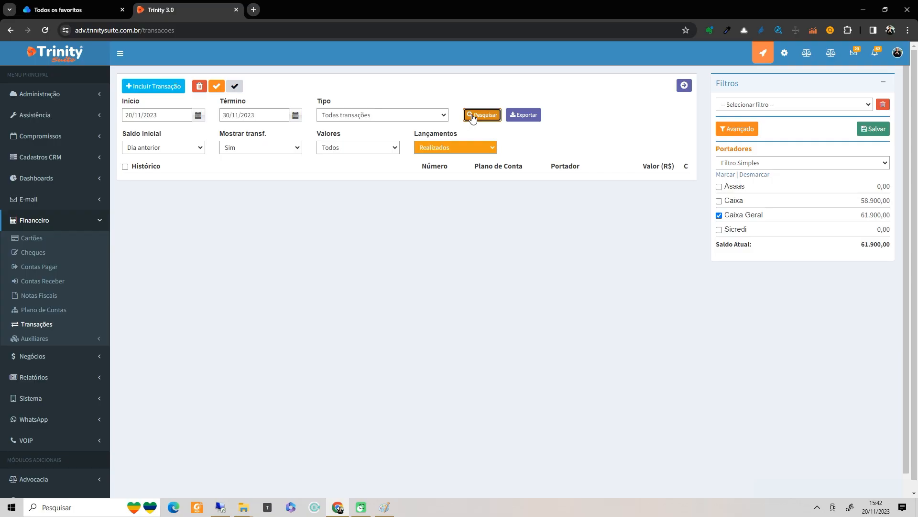